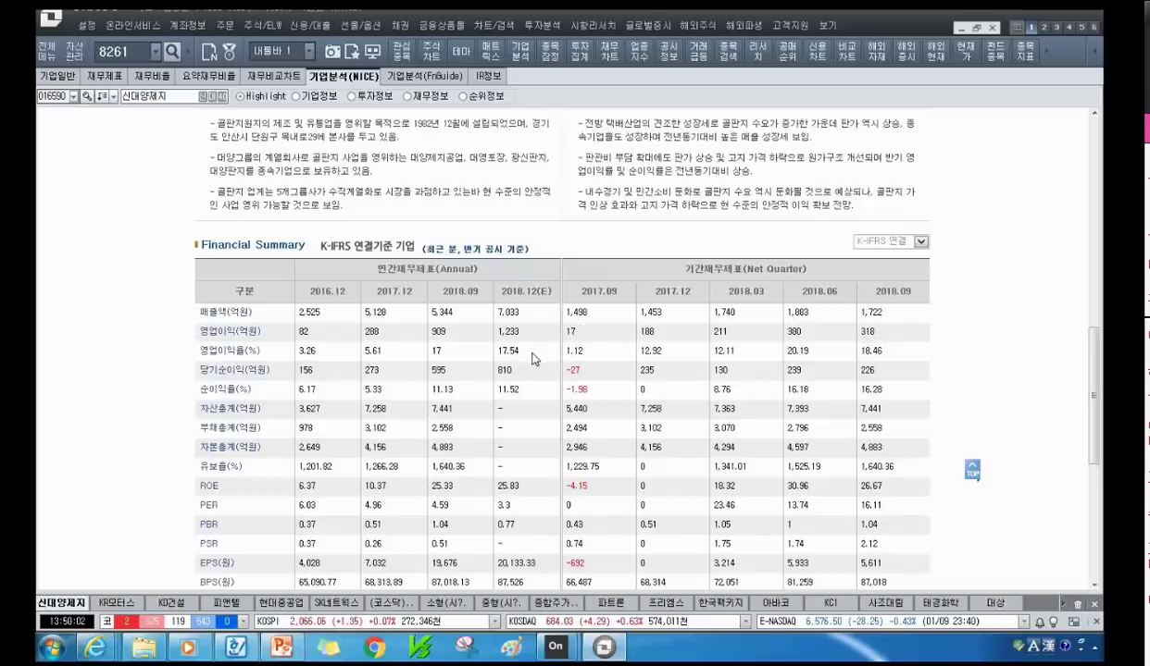
- Review 신대양제지's financial summary down to the per-share figures, and open its daily price chart
scroll(532, 359, "down", 3)
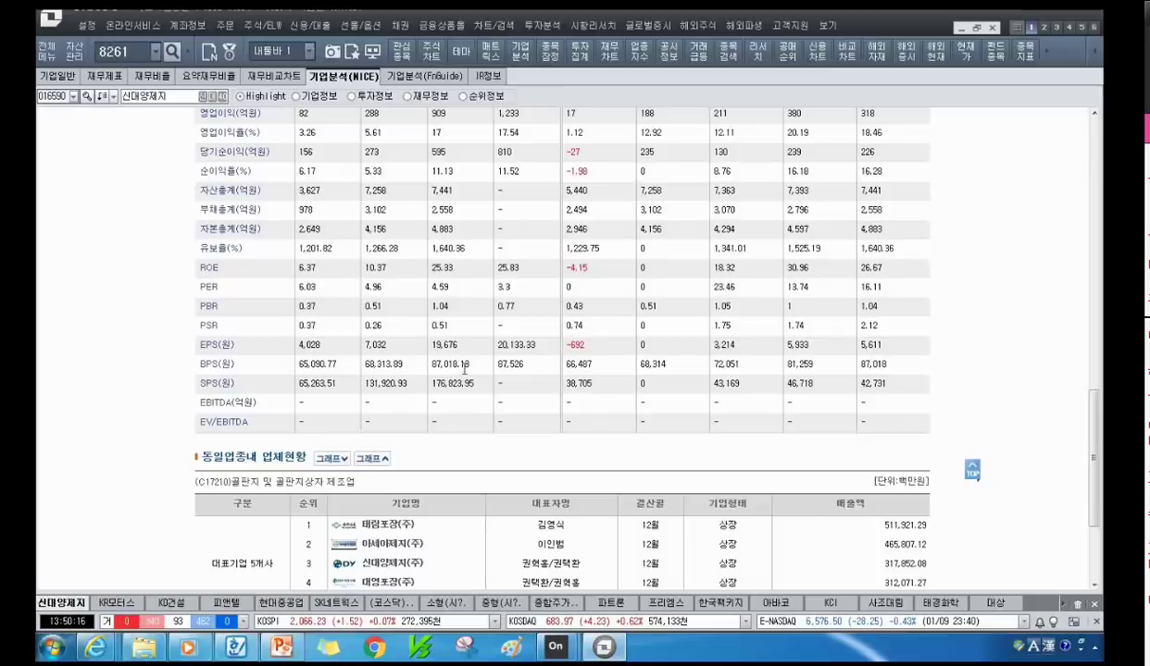
left_click(431, 57)
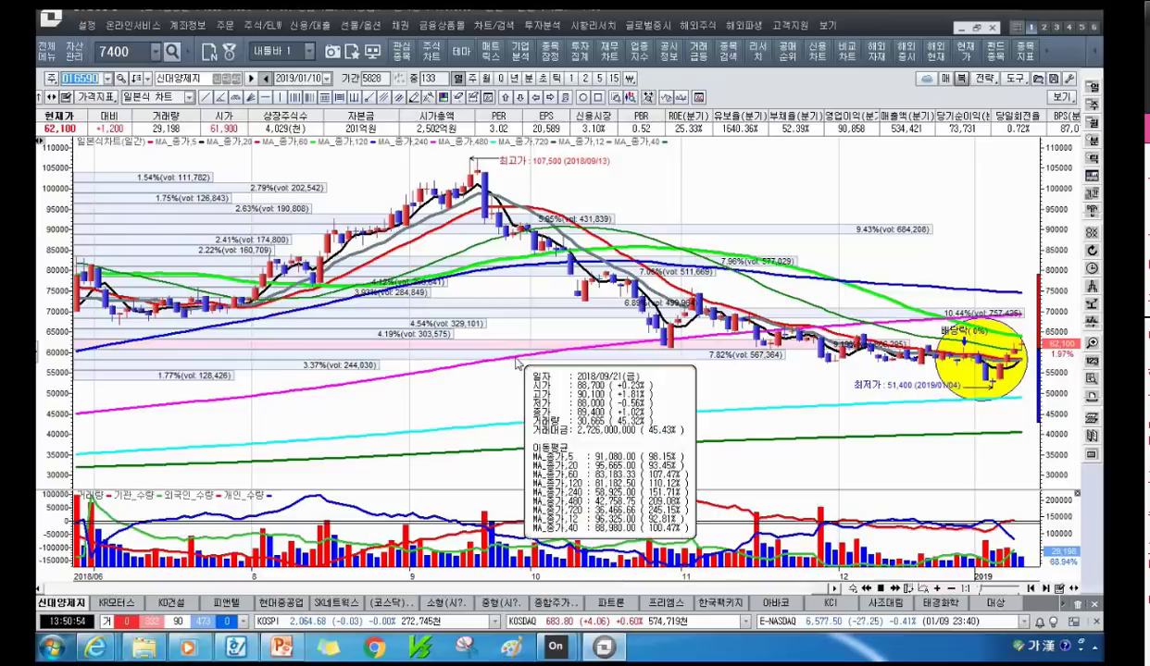
left_click(478, 413)
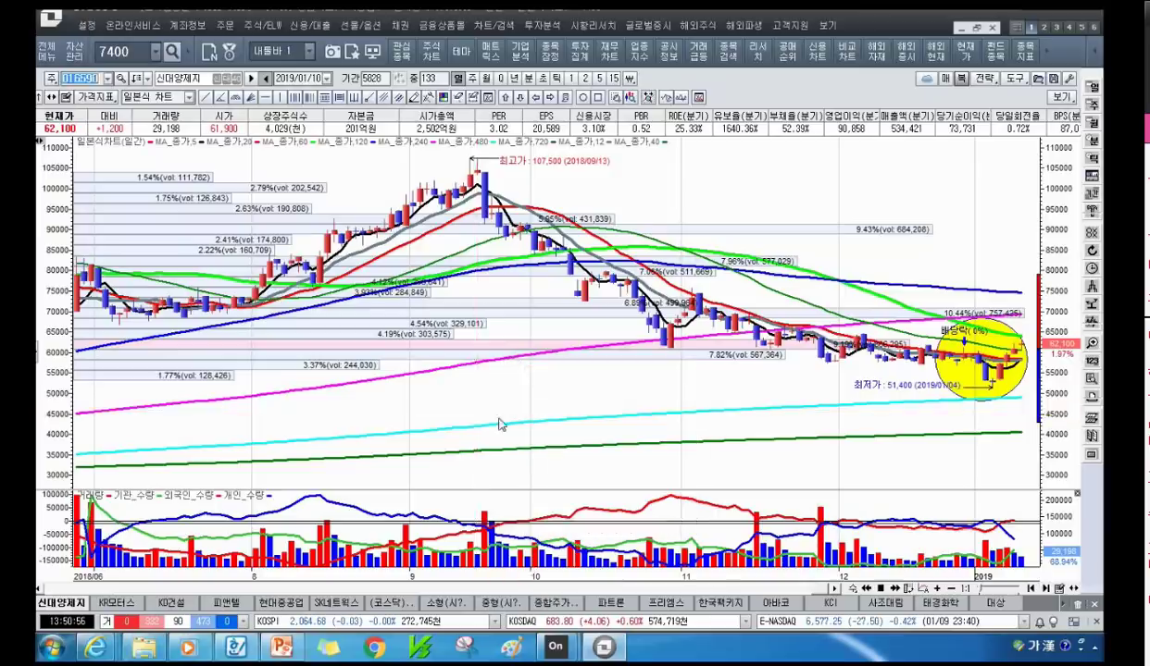
scroll(509, 421, "down", 3)
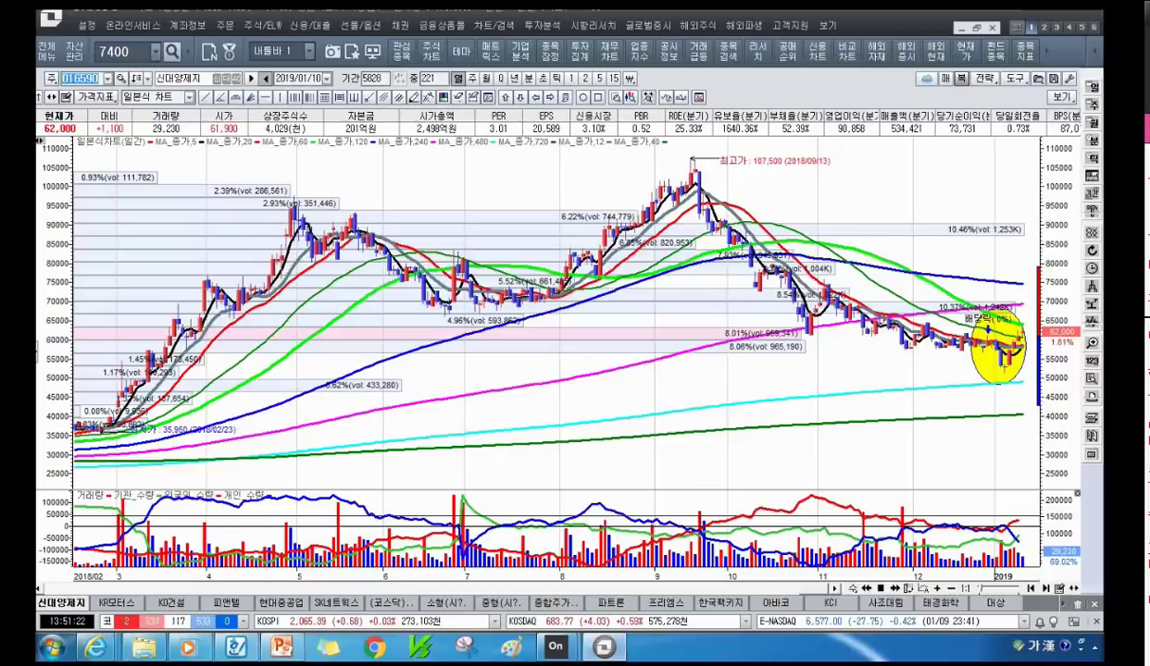
- Return to the company analysis of 신대양제지 and view its annual and quarterly Financial Summary
key("alt+Tab")
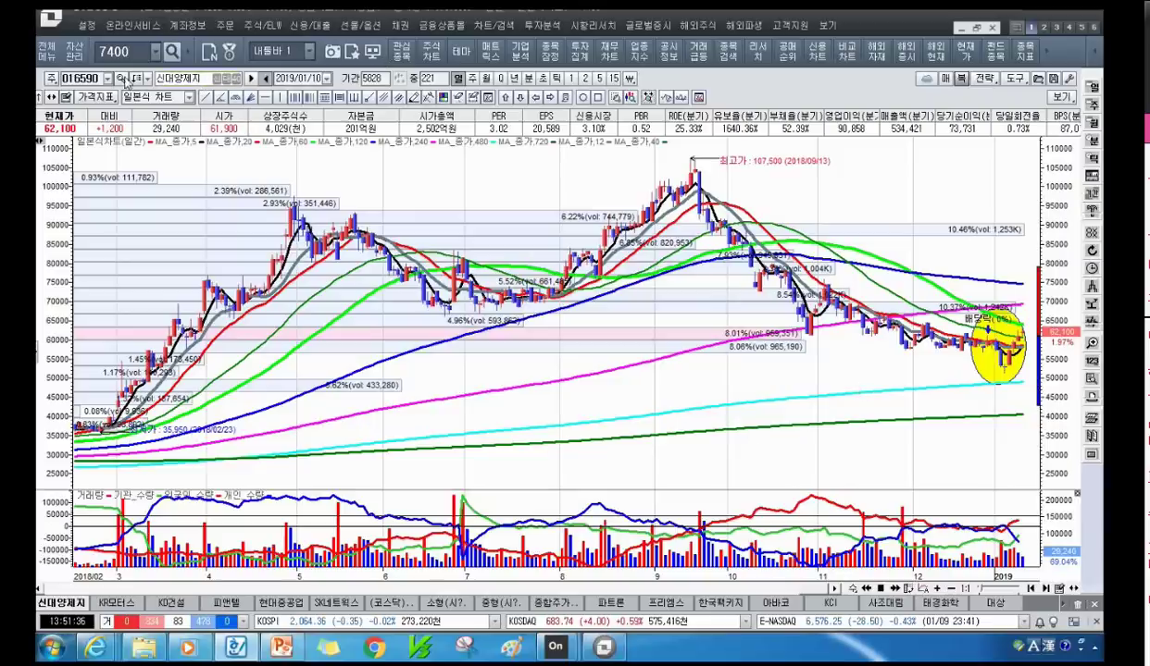
left_click(690, 66)
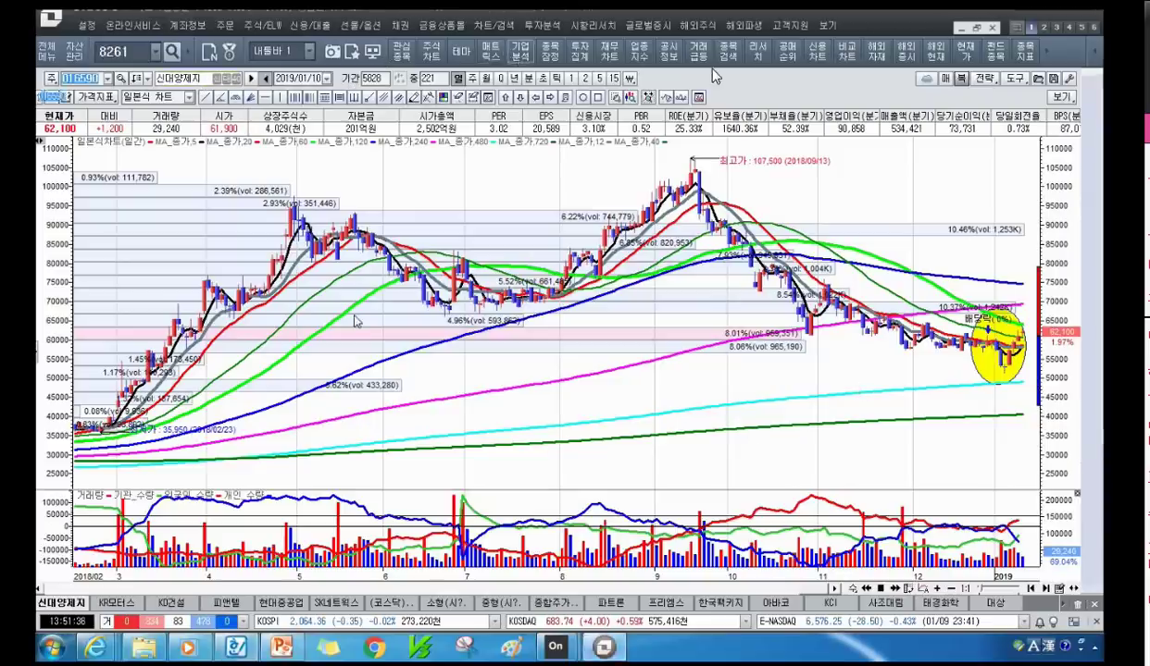
scroll(453, 435, "down", 4)
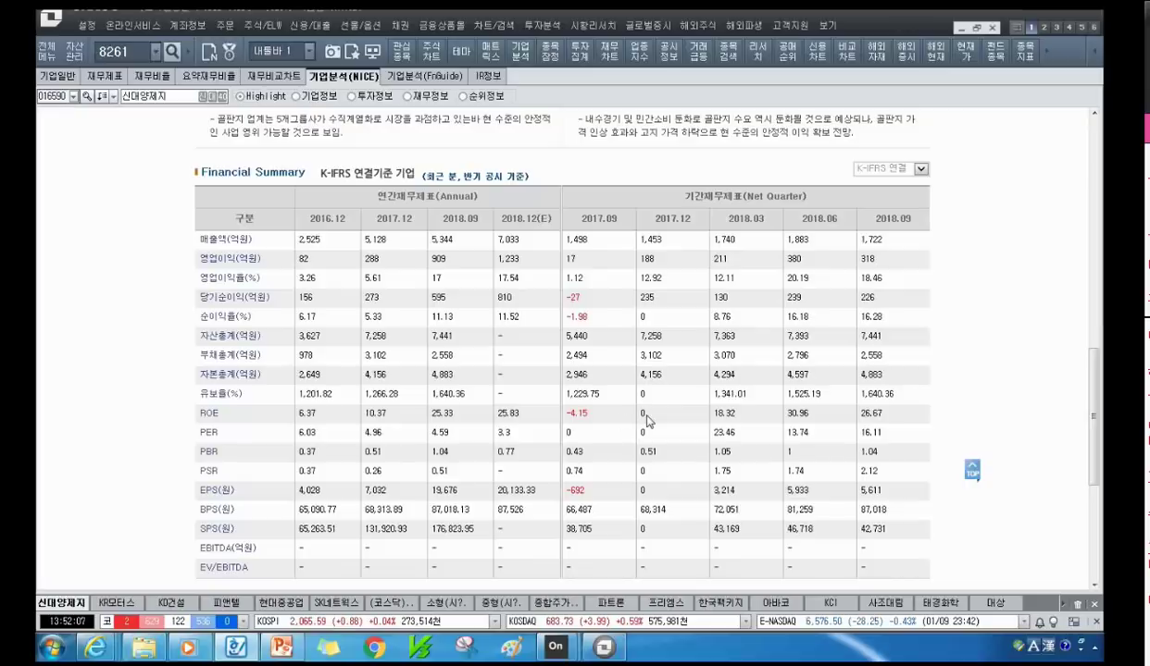
- Switch the company analysis to KR모터스 and view its Financial Summary table
left_click(78, 100)
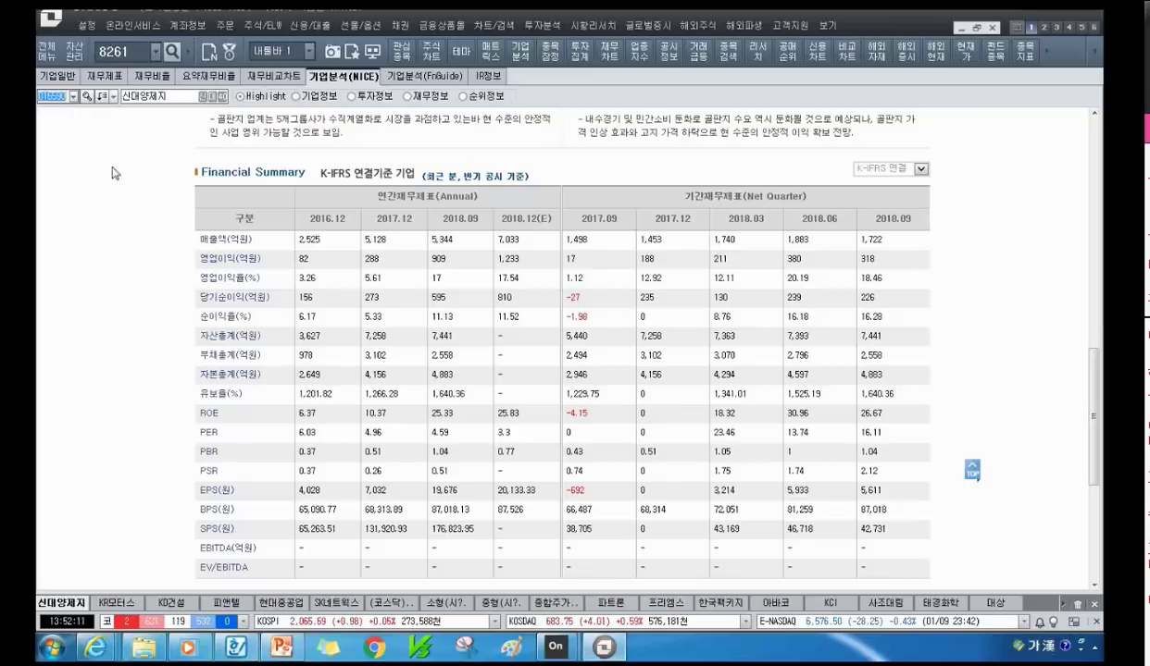
left_click(74, 98)
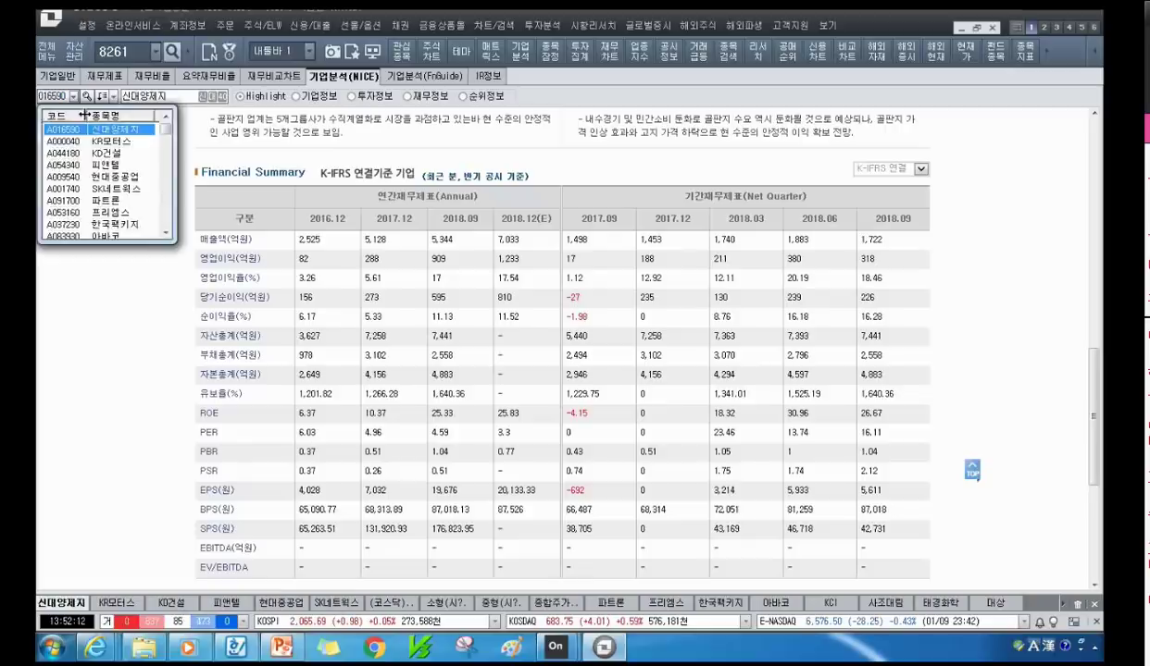
left_click(124, 148)
scroll(262, 433, "down", 10)
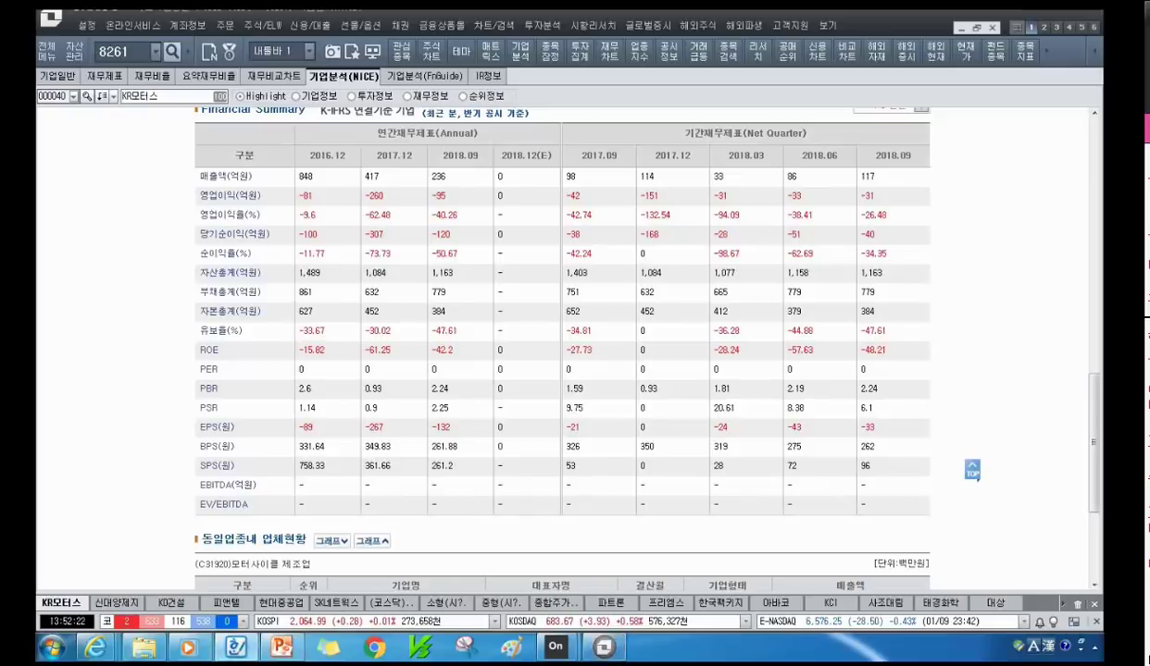
- Open the daily price chart and load the stock 일진다이아 to view its recent candles
left_click(431, 58)
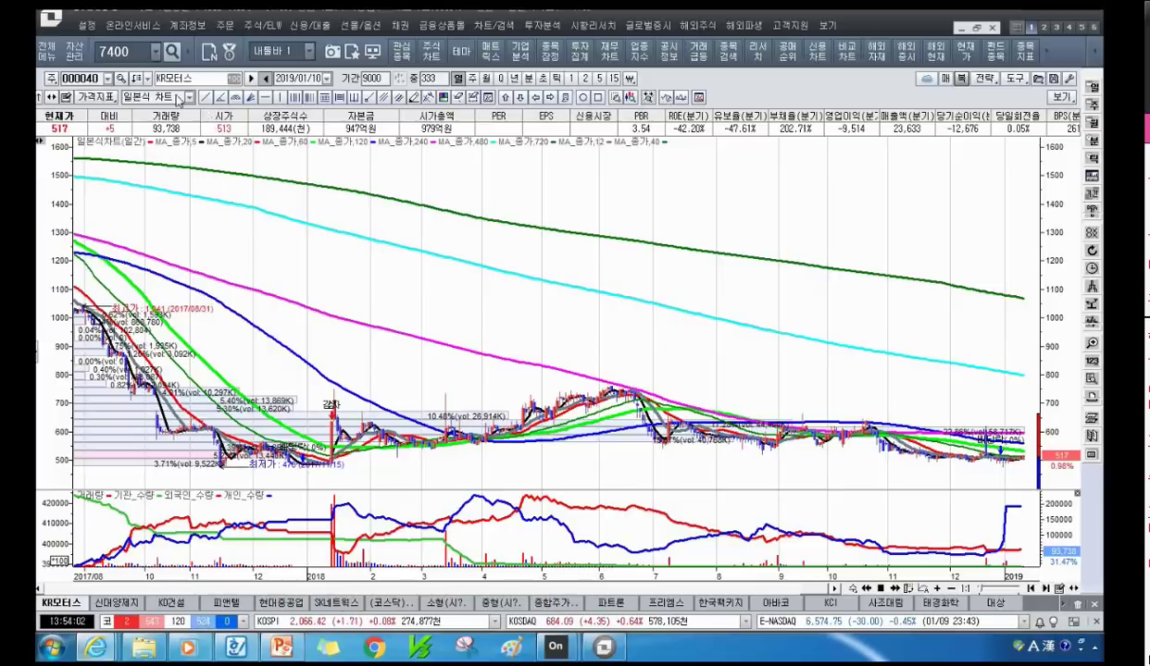
left_click(89, 79)
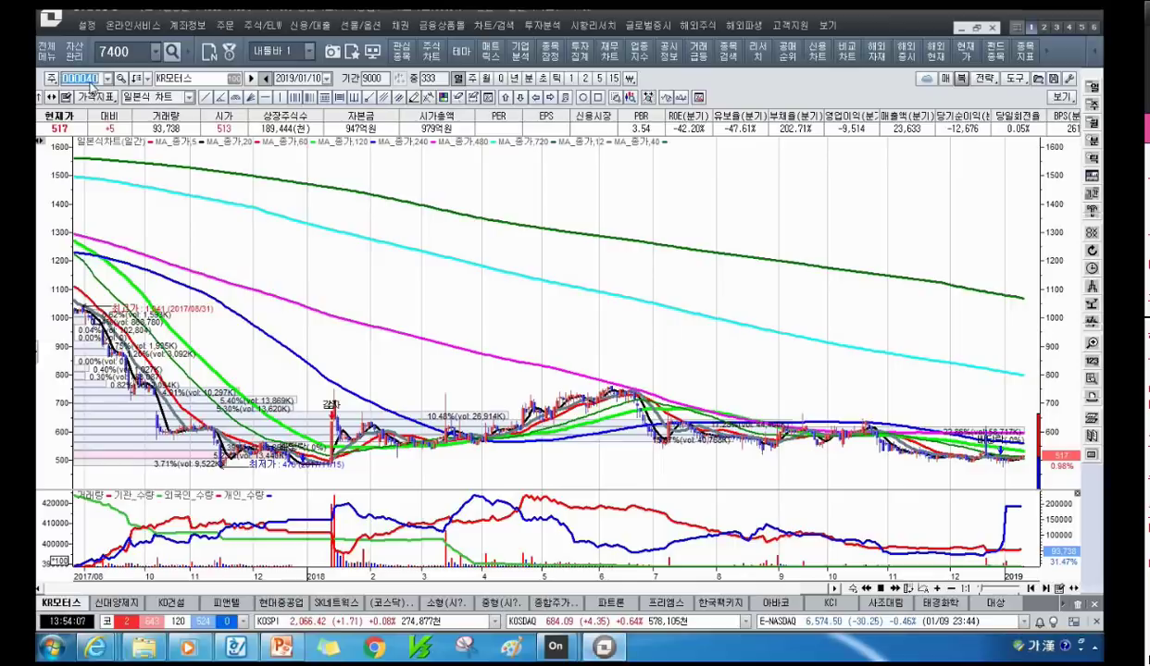
type("엘실")
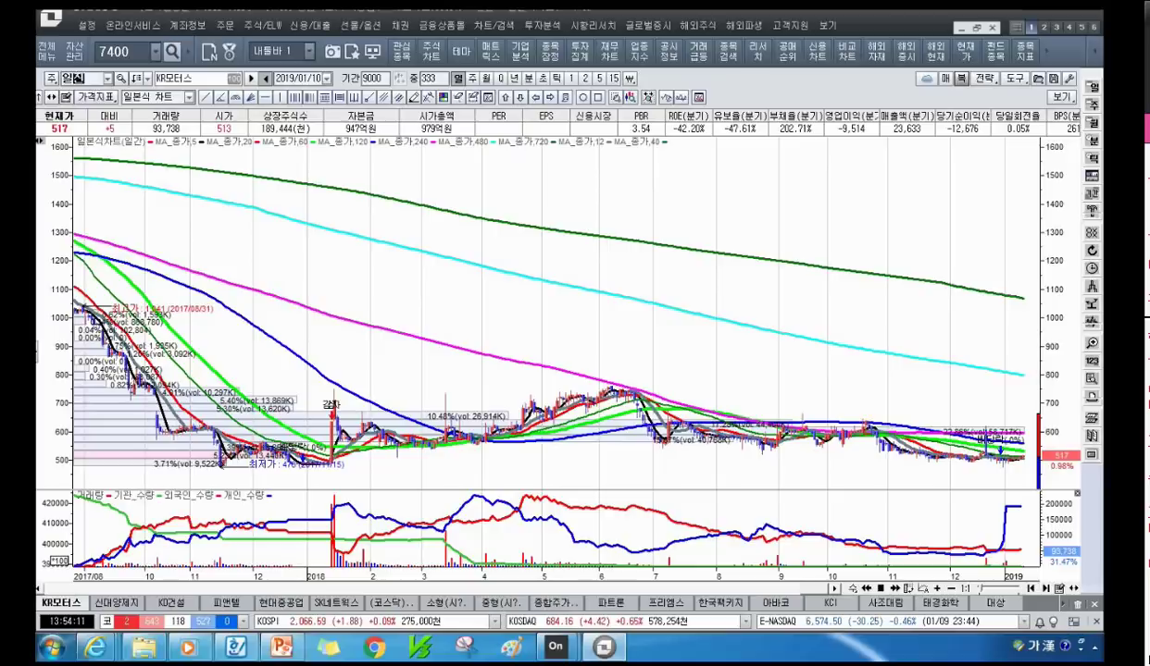
type("진")
key("Return")
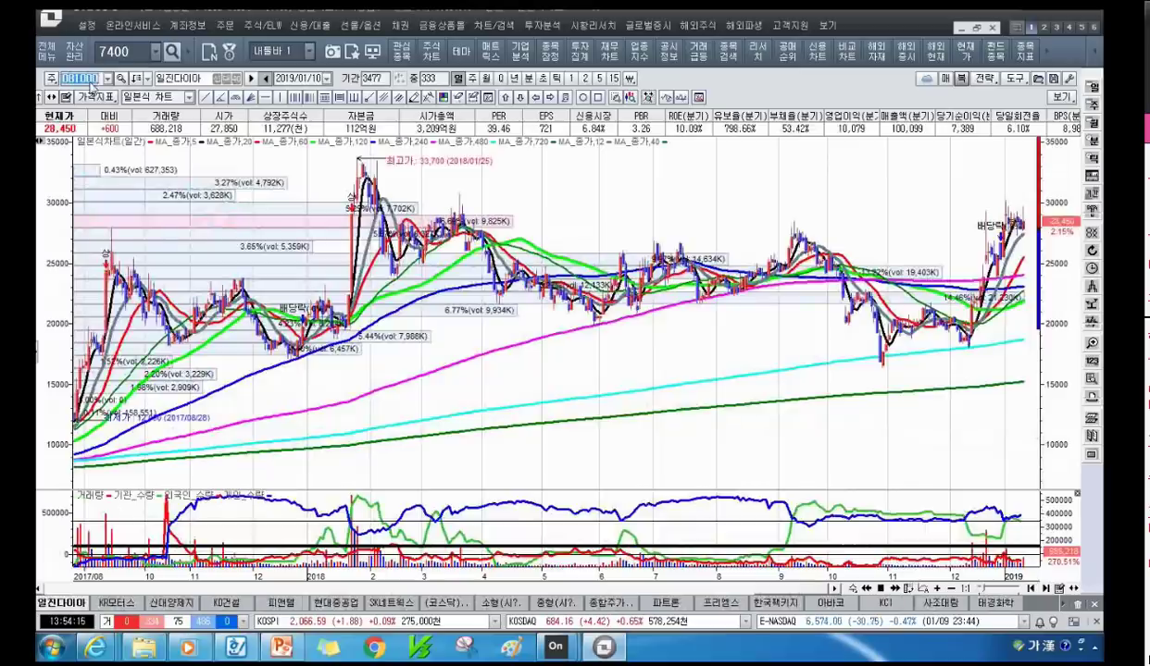
scroll(133, 155, "up", 3)
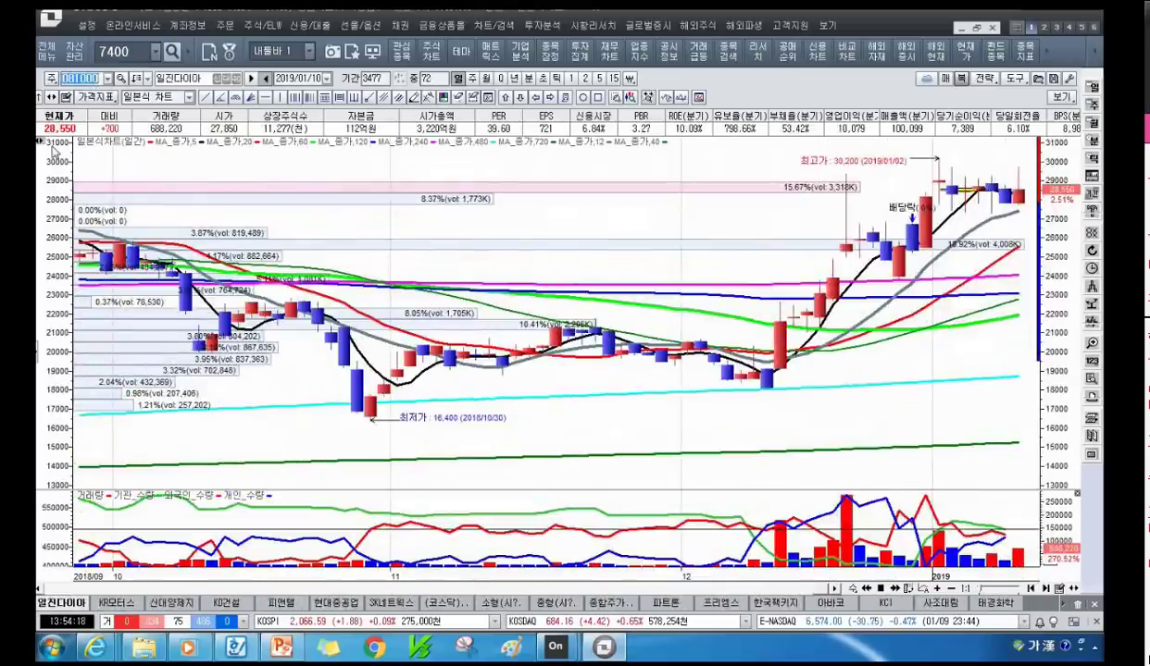
- Load the stock 상아프론테크 in the daily chart and view its price movement since July 2018
mouse_move(413, 285)
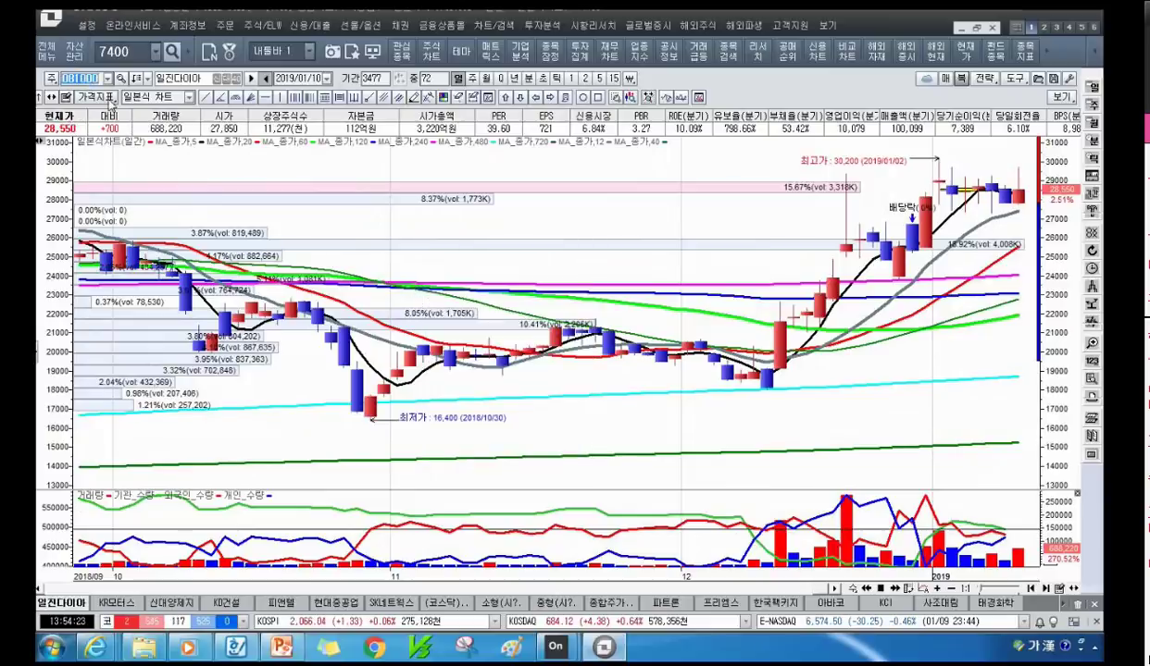
type("삼성")
type("프론")
key("Return")
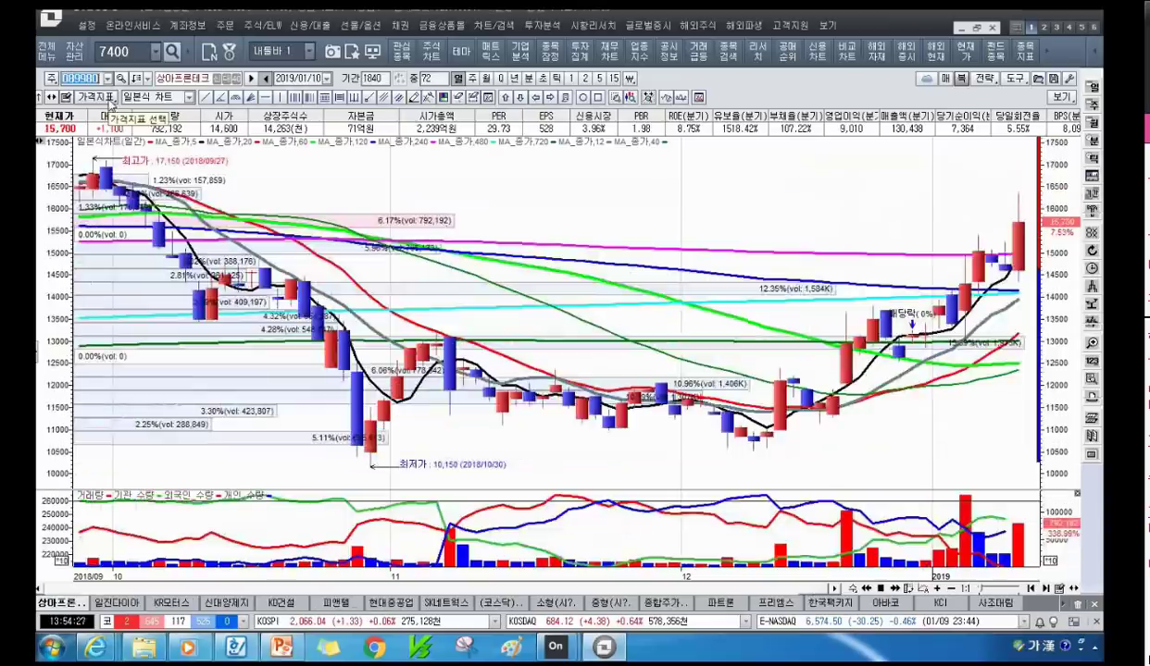
scroll(741, 273, "down", 3)
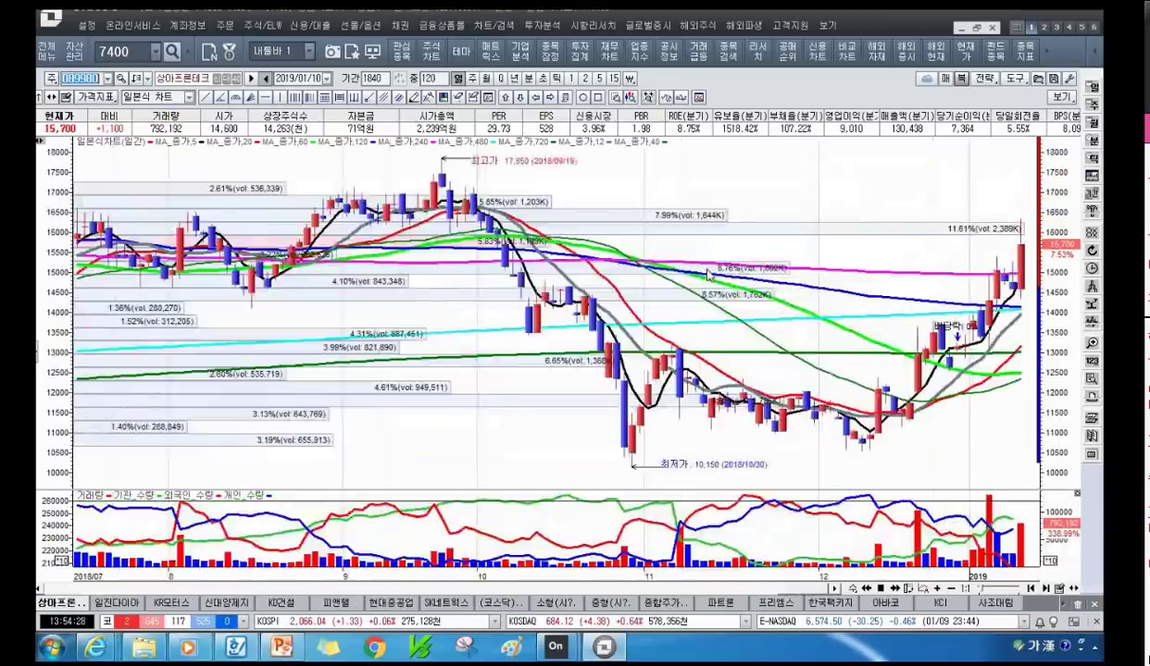
scroll(682, 274, "up", 1)
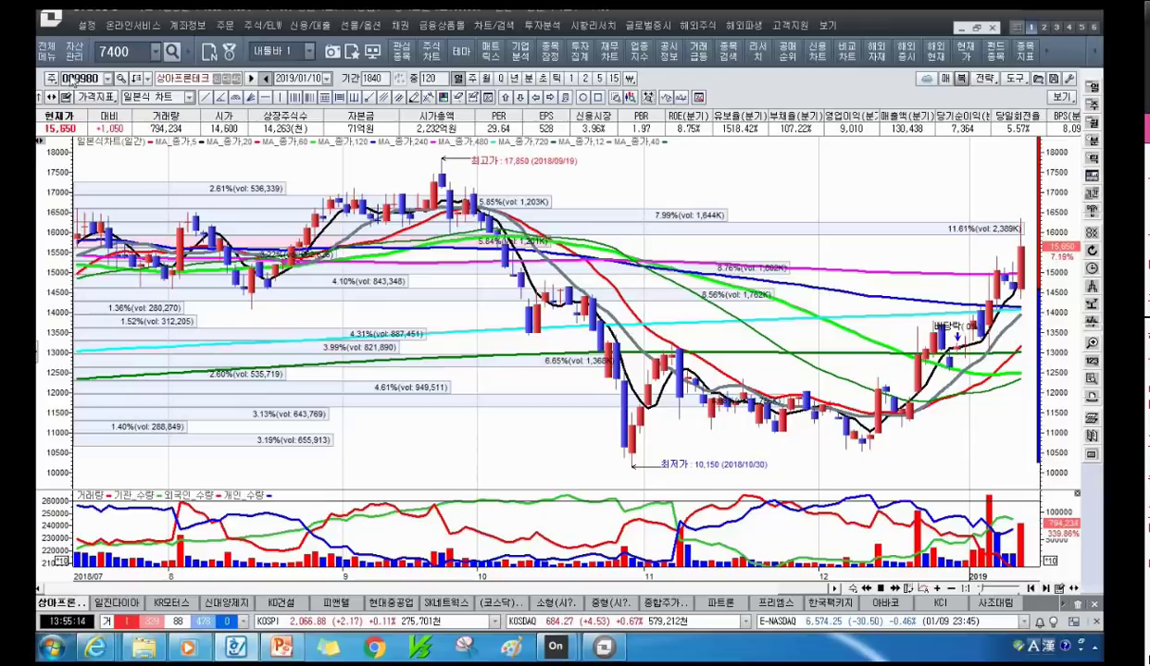
- Load the stock 삼진제약 in the daily chart and show its price history from late 2012 to 2019
type("산")
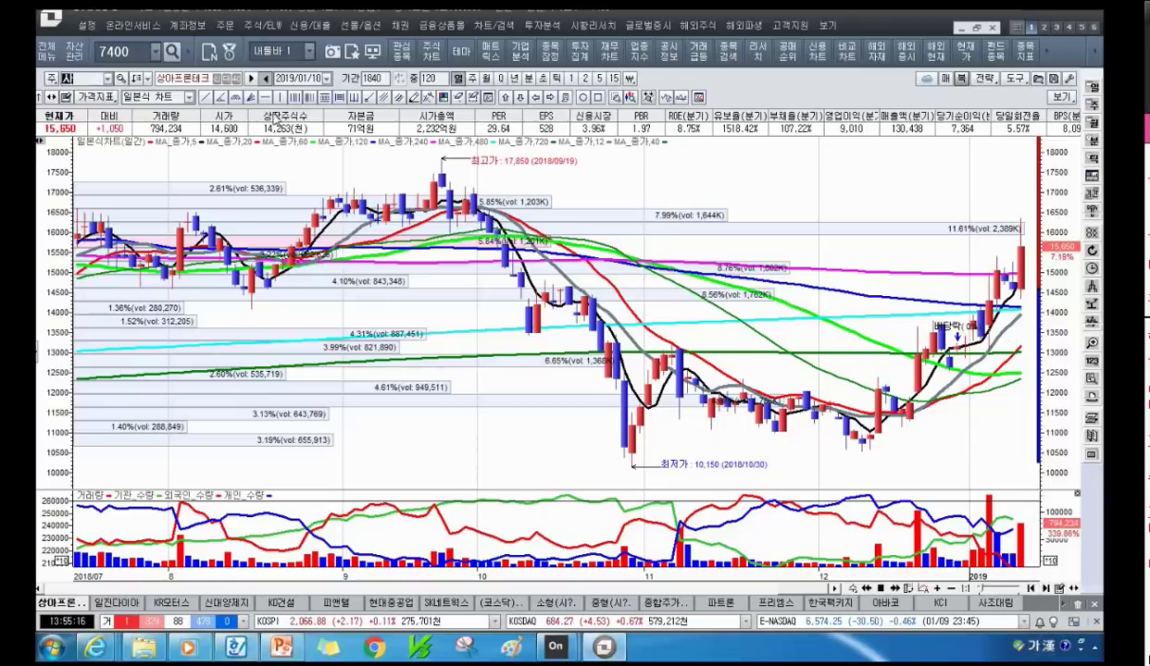
type("진제약")
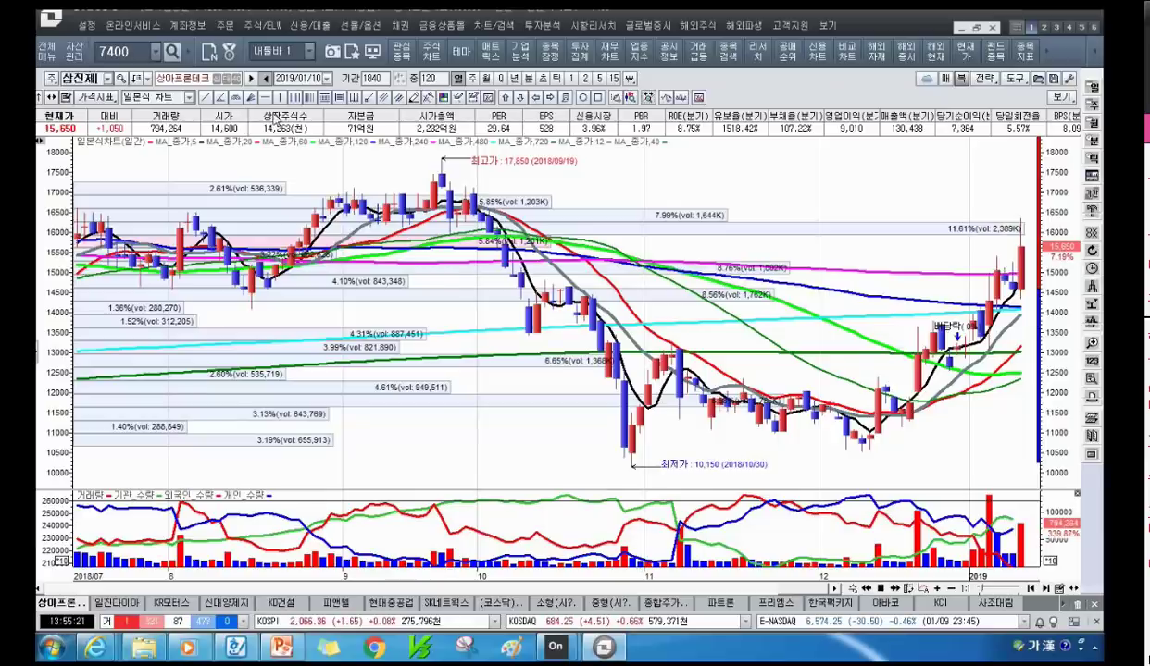
scroll(1032, 449, "down", 5)
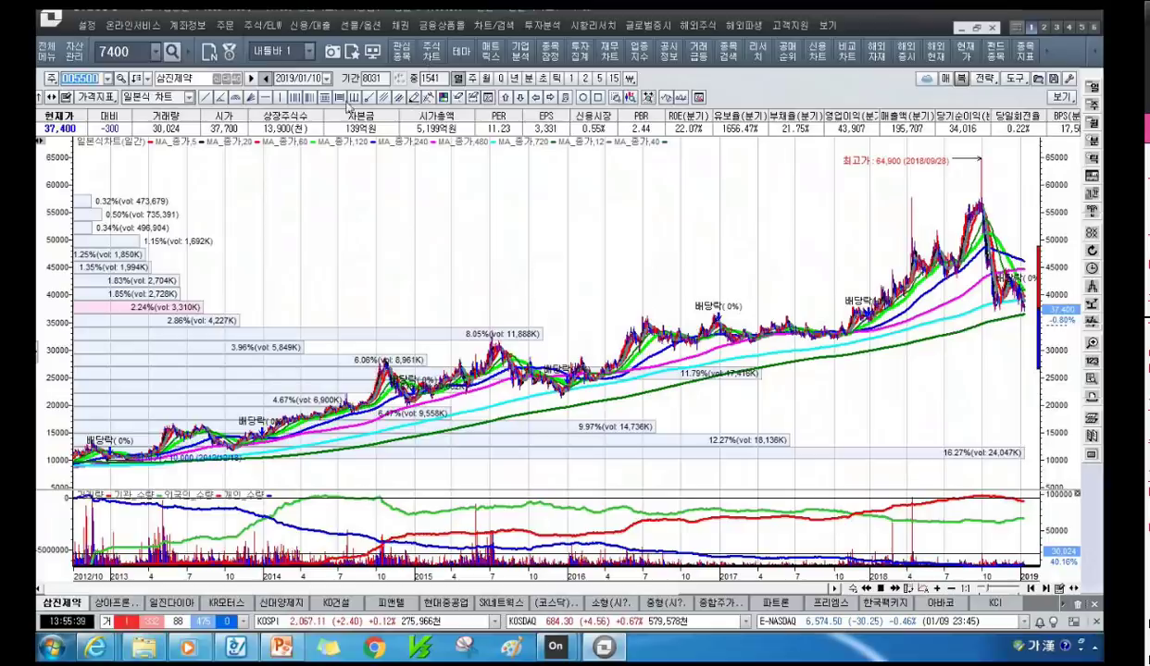
- Draw a freehand rising support curve from early 2013 to 2019, trace the price swings above it, and circle the curve's starting point
left_click(343, 98)
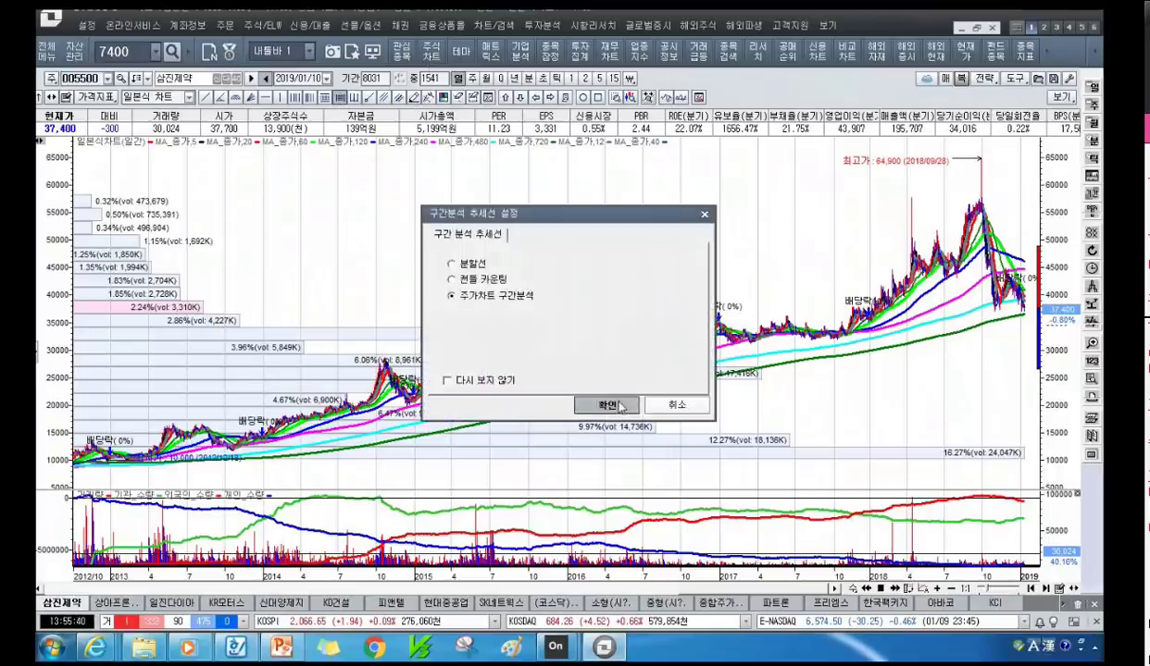
left_click(620, 407)
mouse_move(141, 474)
left_mouse_down()
mouse_move(893, 365)
mouse_move(1013, 319)
left_mouse_up()
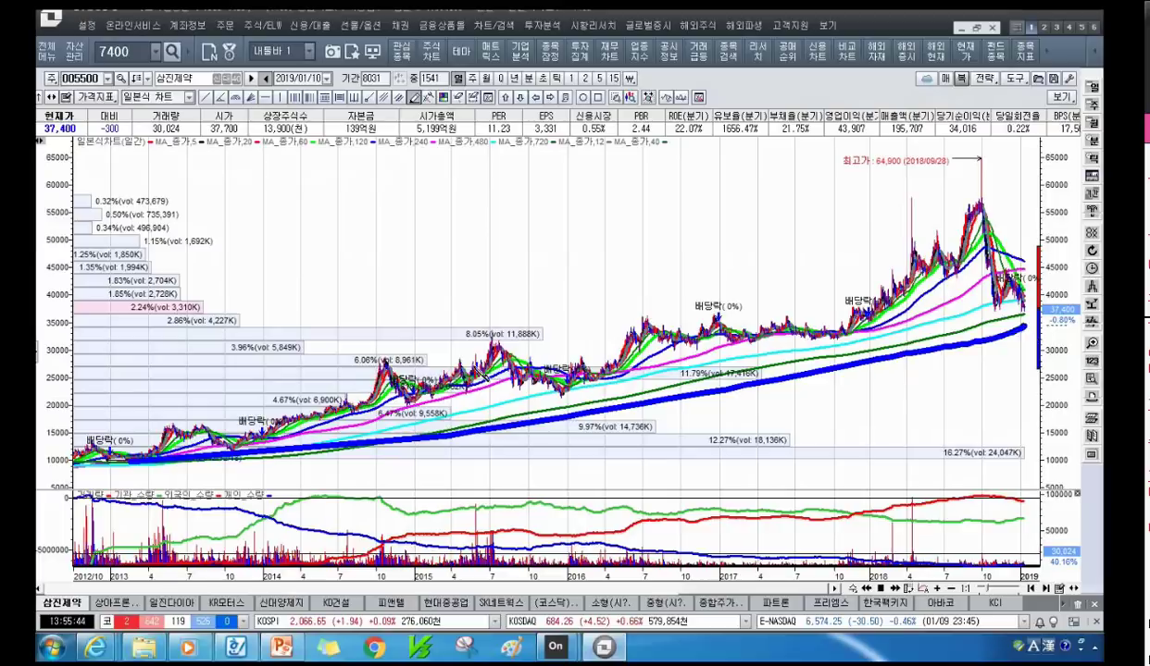
mouse_move(475, 361)
left_mouse_down()
mouse_move(692, 389)
mouse_move(734, 306)
mouse_move(805, 331)
mouse_move(930, 248)
mouse_move(1022, 294)
left_mouse_up()
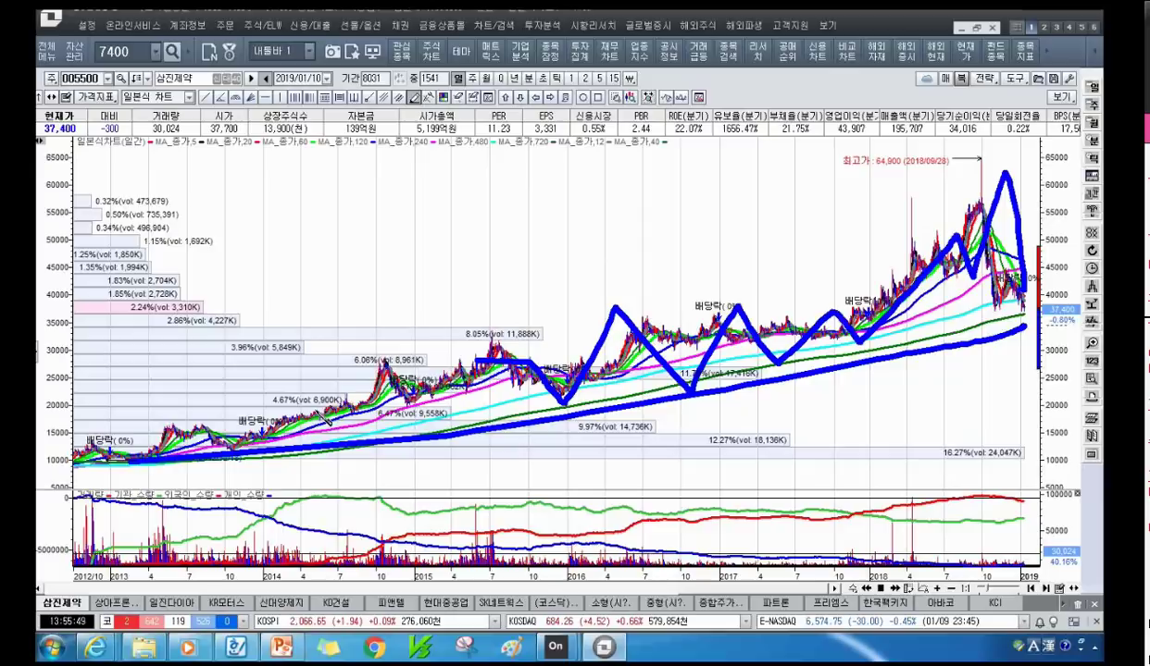
left_click_drag(271, 419, 407, 389)
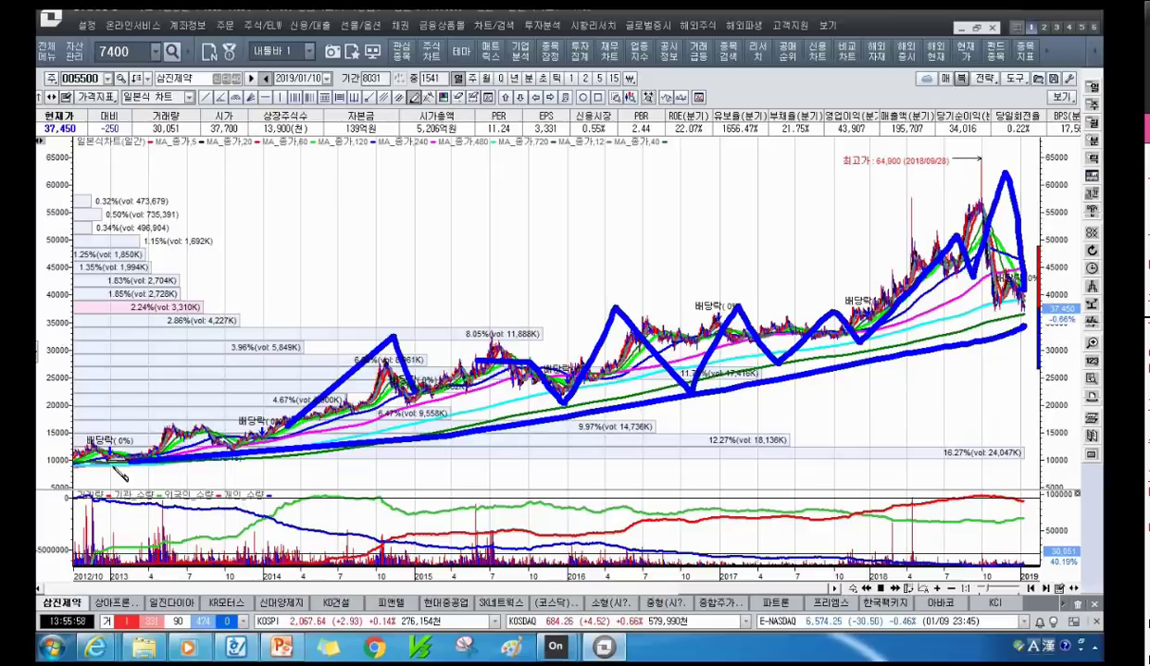
mouse_move(126, 455)
left_mouse_down()
mouse_move(130, 437)
mouse_move(139, 463)
mouse_move(146, 456)
left_mouse_up()
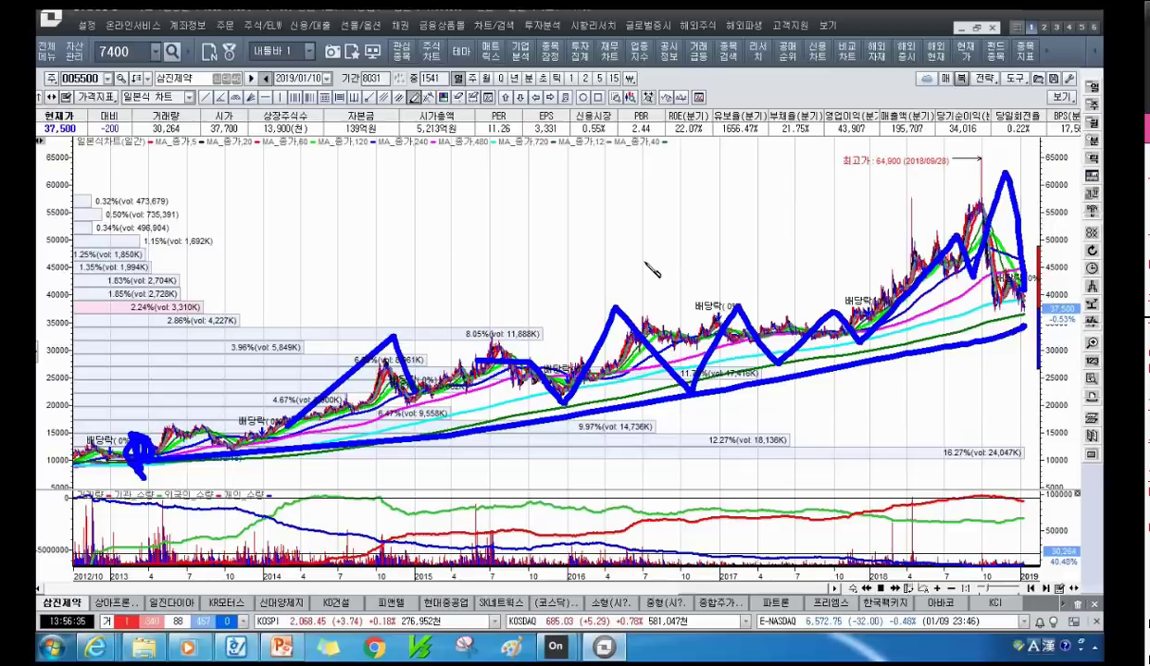
- Run the 주가차트 구간분석 interval analysis on 삼진제약 from the early 2013 low to January 2019
left_click(338, 97)
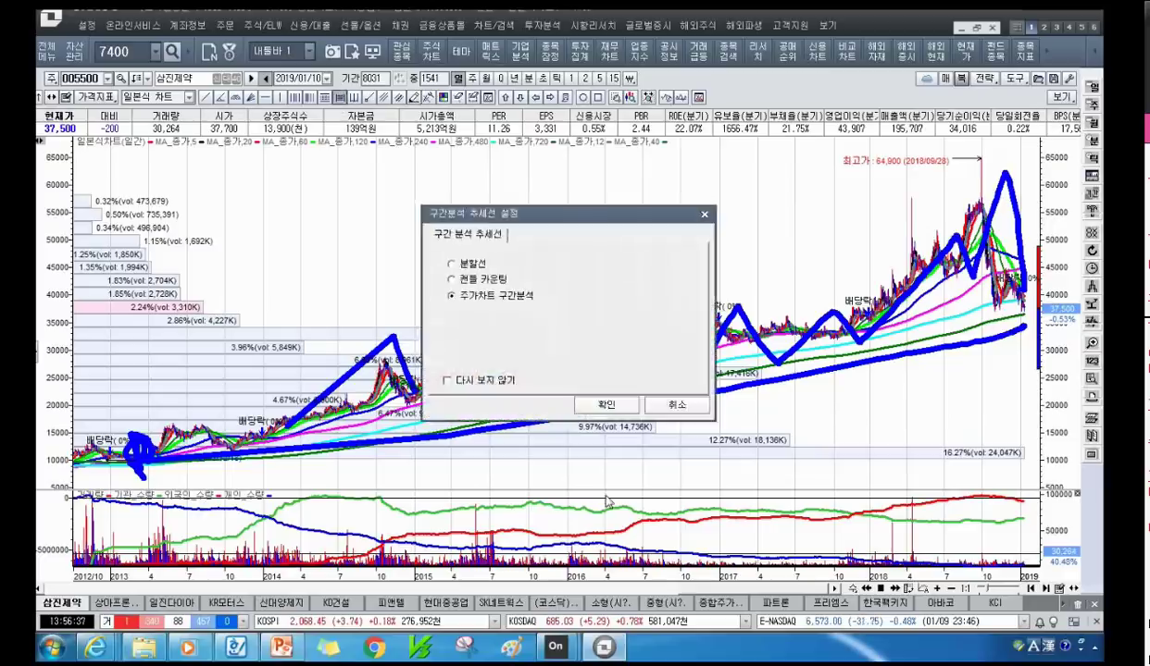
left_click_drag(132, 454, 1033, 320)
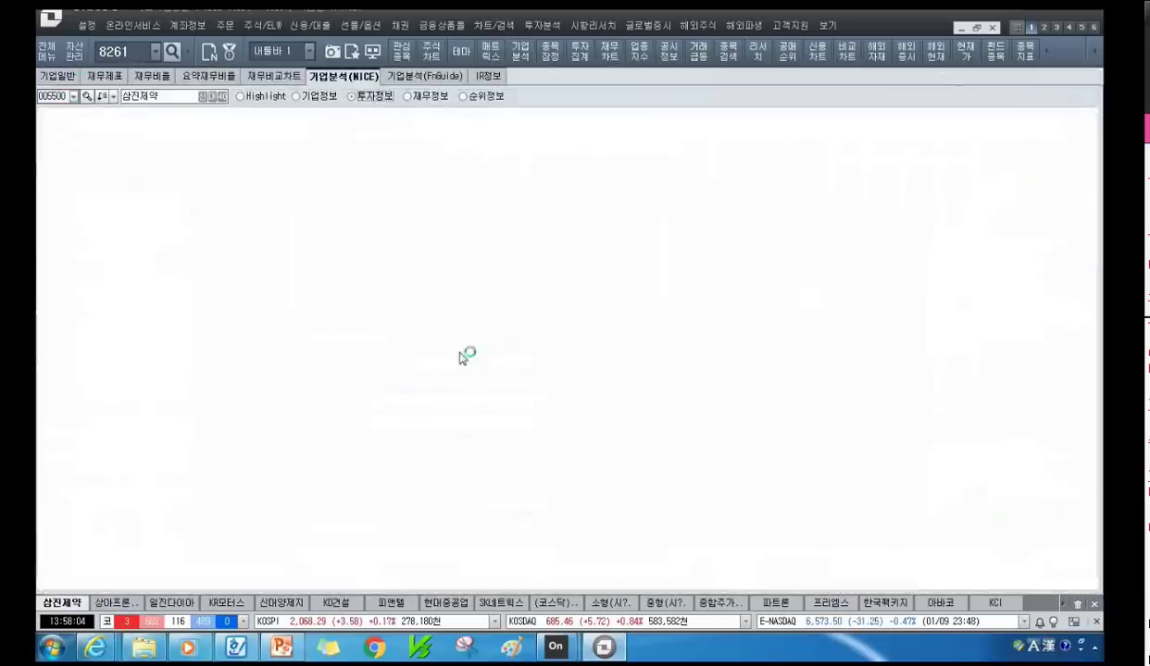
- View the share data and dividend history in 삼진제약's 투자정보, and reopen its daily price chart
scroll(472, 449, "down", 10)
scroll(472, 449, "down", 10)
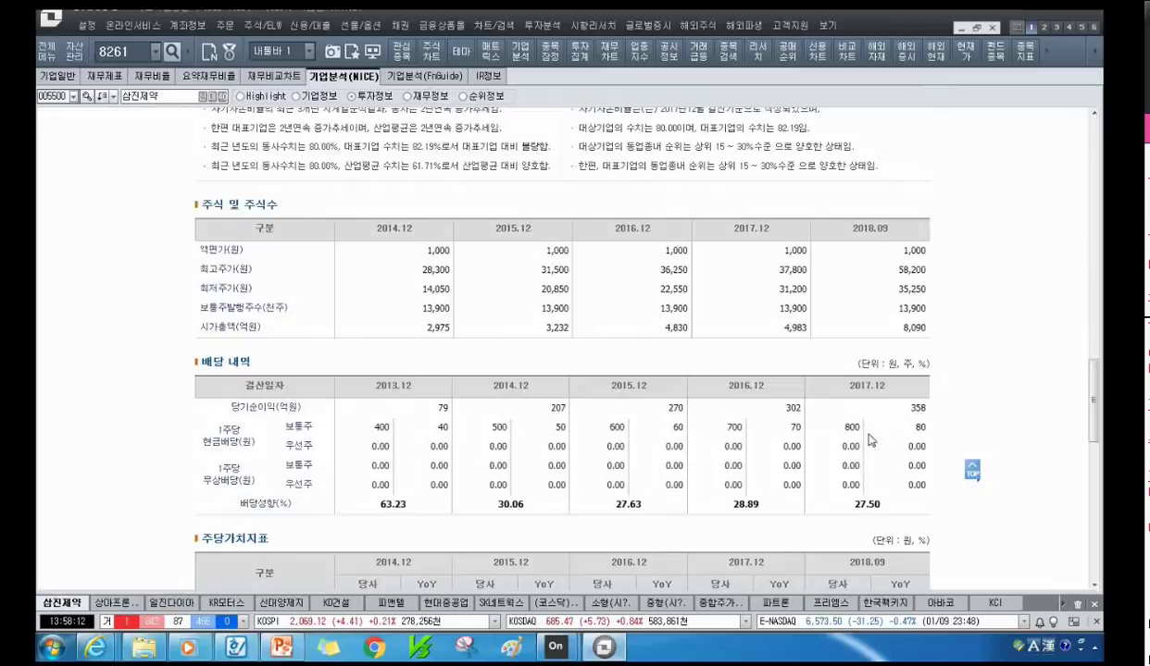
left_click(431, 55)
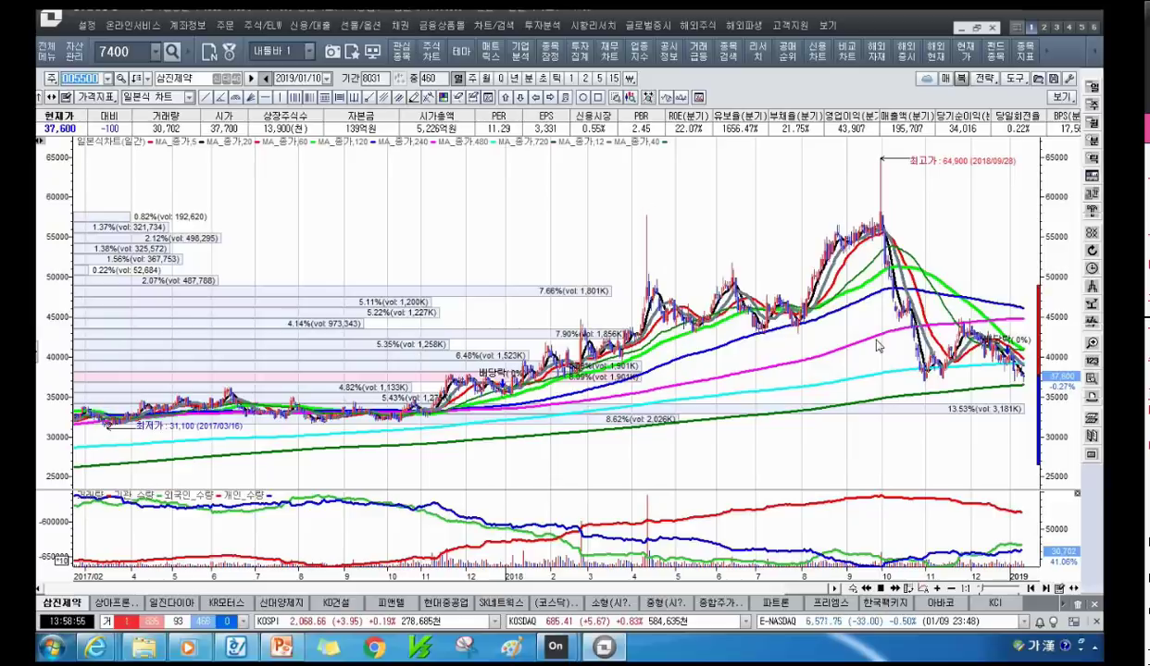
- Handwrite 1997 above the 2017 prices and 1998 above the early 2018 prices with the freehand pen, enclosing each in an oval
mouse_move(957, 297)
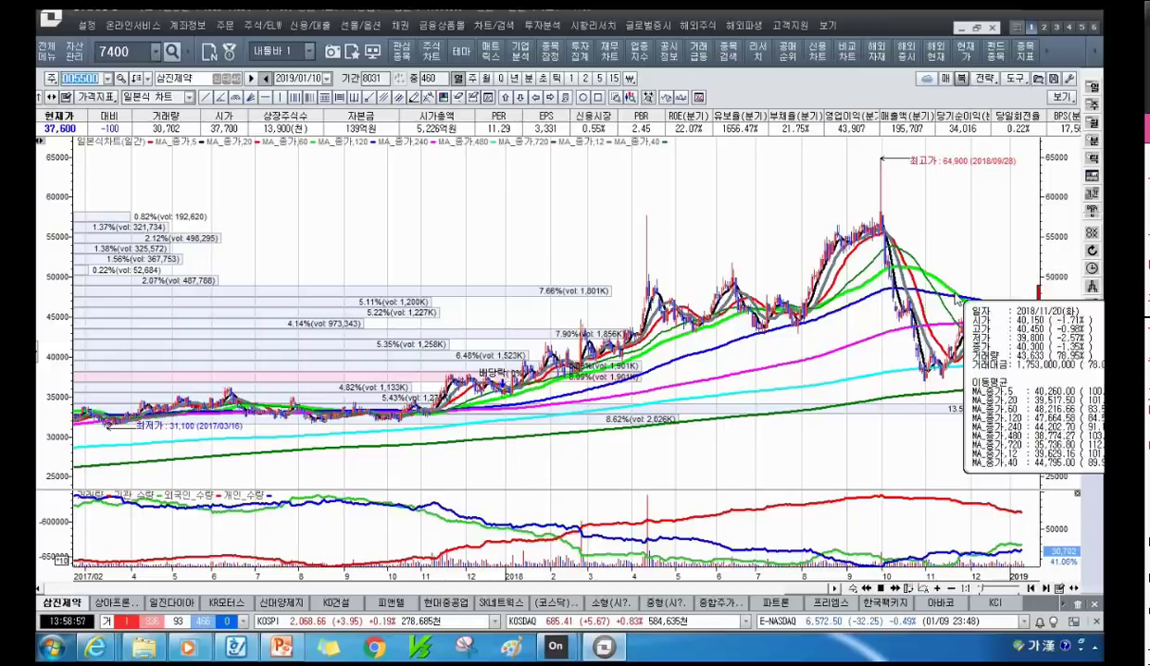
left_click(412, 97)
left_click_drag(256, 304, 248, 341)
mouse_move(313, 302)
left_mouse_down()
mouse_move(290, 306)
mouse_move(330, 339)
left_mouse_up()
left_click_drag(366, 291, 359, 351)
mouse_move(282, 362)
left_mouse_down()
mouse_move(260, 250)
mouse_move(354, 385)
left_mouse_up()
mouse_move(475, 267)
left_mouse_down()
mouse_move(463, 326)
mouse_move(506, 270)
mouse_move(518, 325)
left_mouse_up()
mouse_move(532, 271)
left_mouse_down()
mouse_move(552, 296)
mouse_move(528, 335)
left_mouse_up()
mouse_move(592, 270)
left_mouse_down()
mouse_move(575, 297)
mouse_move(585, 278)
left_mouse_up()
mouse_move(629, 259)
left_mouse_down()
mouse_move(631, 329)
mouse_move(662, 310)
mouse_move(684, 324)
left_mouse_up()
mouse_move(490, 329)
left_mouse_down()
mouse_move(606, 334)
mouse_move(653, 296)
mouse_move(418, 315)
left_mouse_up()
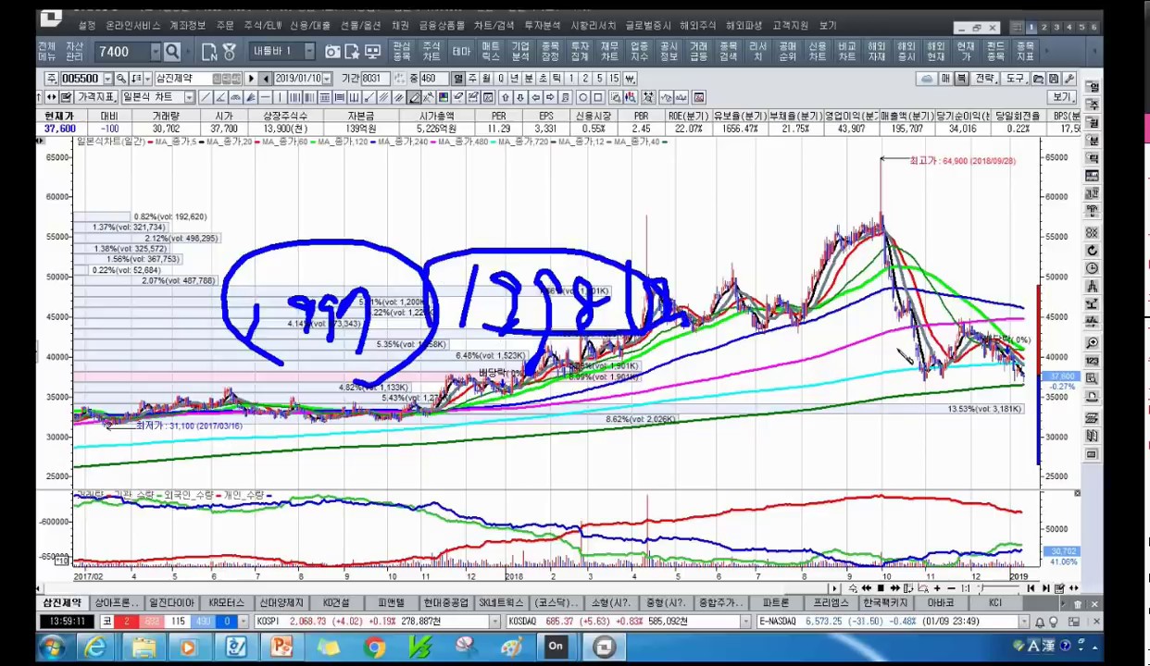
- Add a handwritten note above the two ovals and draw a rising arrow from November 2017 towards mid-2018
mouse_move(405, 195)
left_mouse_down()
mouse_move(362, 224)
mouse_move(411, 222)
left_mouse_up()
left_click_drag(412, 230, 406, 269)
mouse_move(427, 180)
left_mouse_down()
mouse_move(474, 237)
mouse_move(527, 224)
left_mouse_up()
left_click_drag(423, 414, 792, 364)
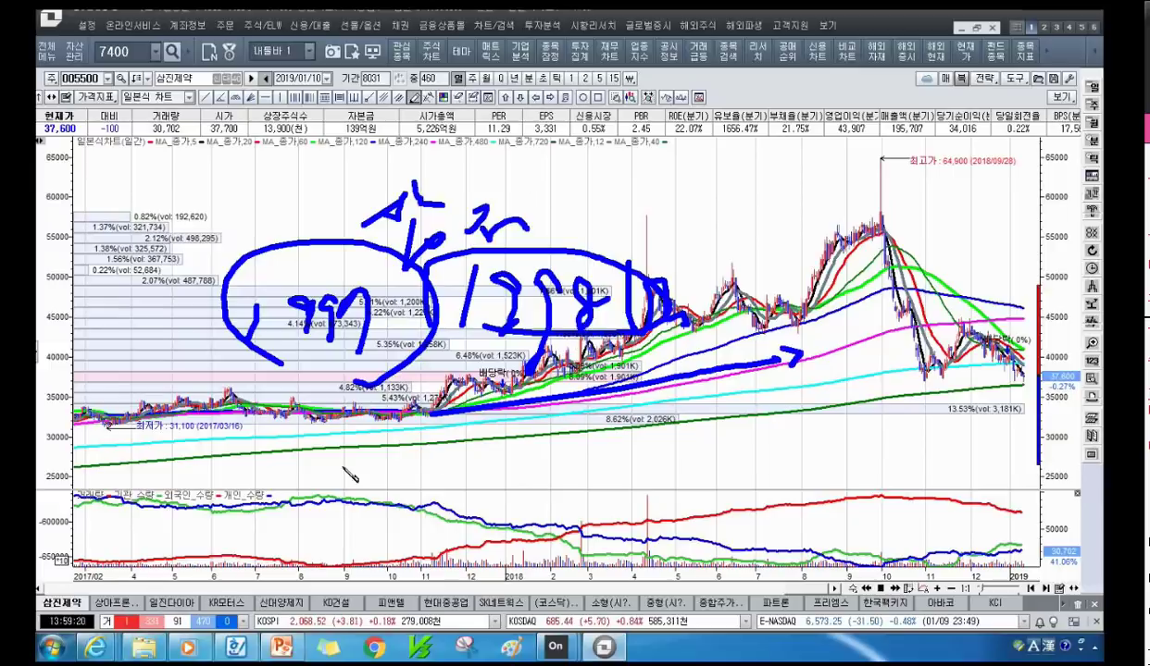
- Draw short freehand marks beneath the sideways price range of late 2017
left_click_drag(365, 435, 402, 479)
left_click_drag(387, 427, 356, 467)
left_click_drag(319, 419, 278, 462)
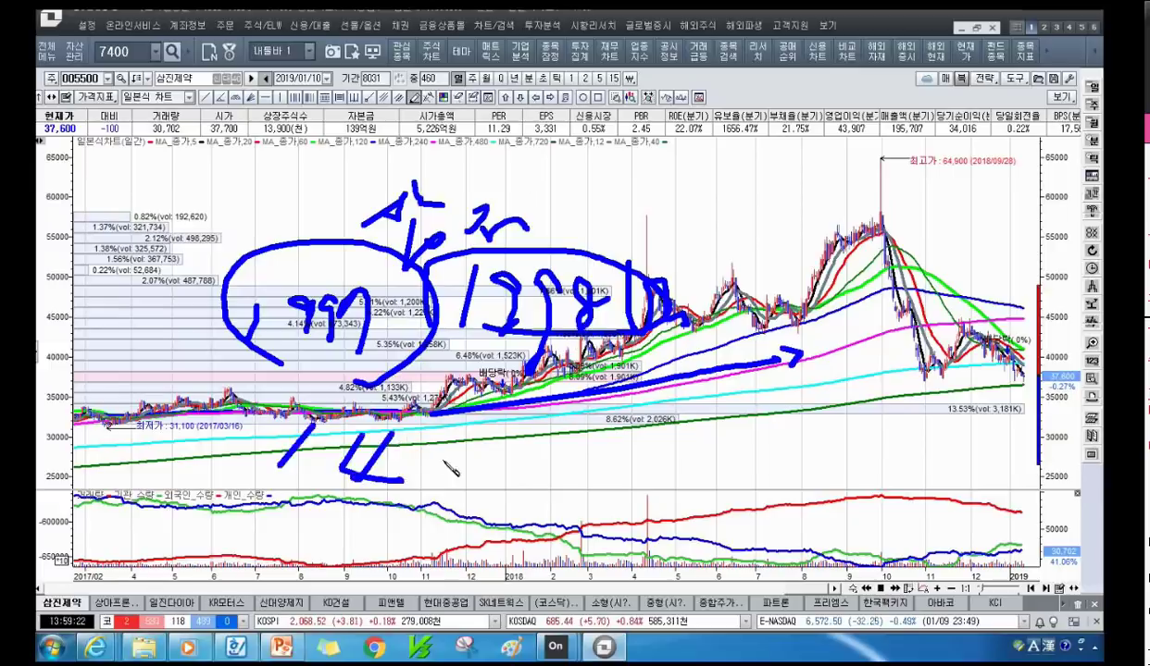
- Draw rising freehand strokes beneath the early 2018 prices and an arrow with a handwritten note beneath the mid-2018 prices
mouse_move(450, 447)
left_mouse_down()
mouse_move(659, 320)
mouse_move(603, 387)
left_mouse_up()
mouse_move(713, 310)
left_mouse_down()
mouse_move(694, 372)
mouse_move(798, 325)
mouse_move(873, 351)
left_mouse_up()
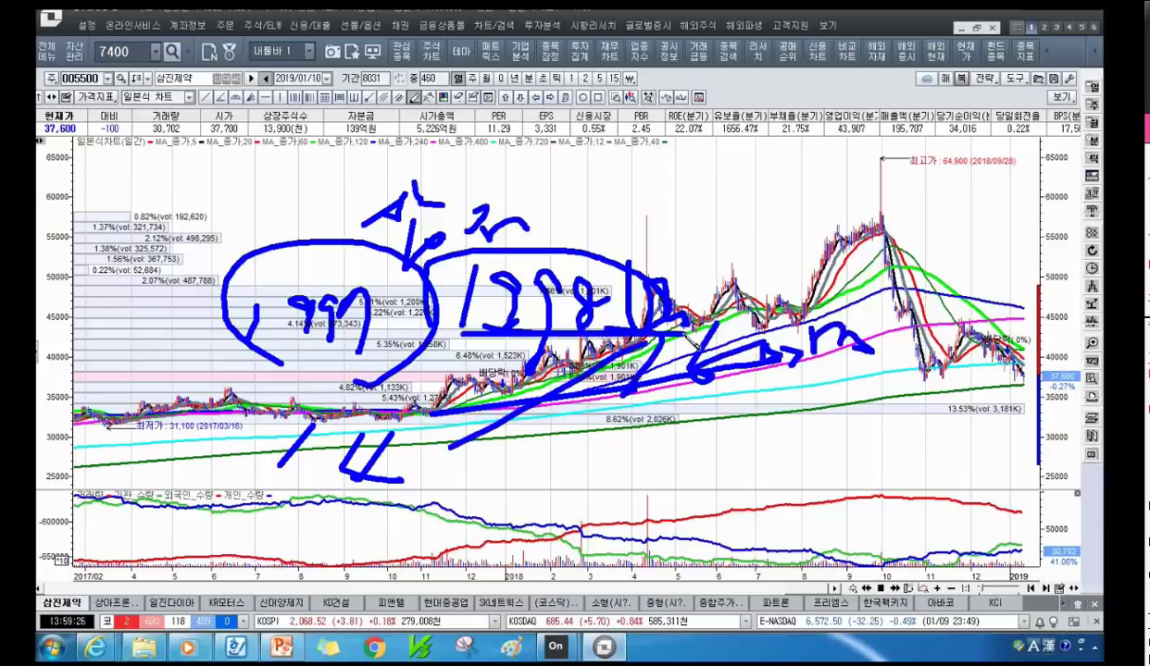
- Draw a freehand arrow from the 1998 oval towards mid-2018 and add a handwritten note enclosed in an oval above those prices
left_click_drag(679, 252, 788, 236)
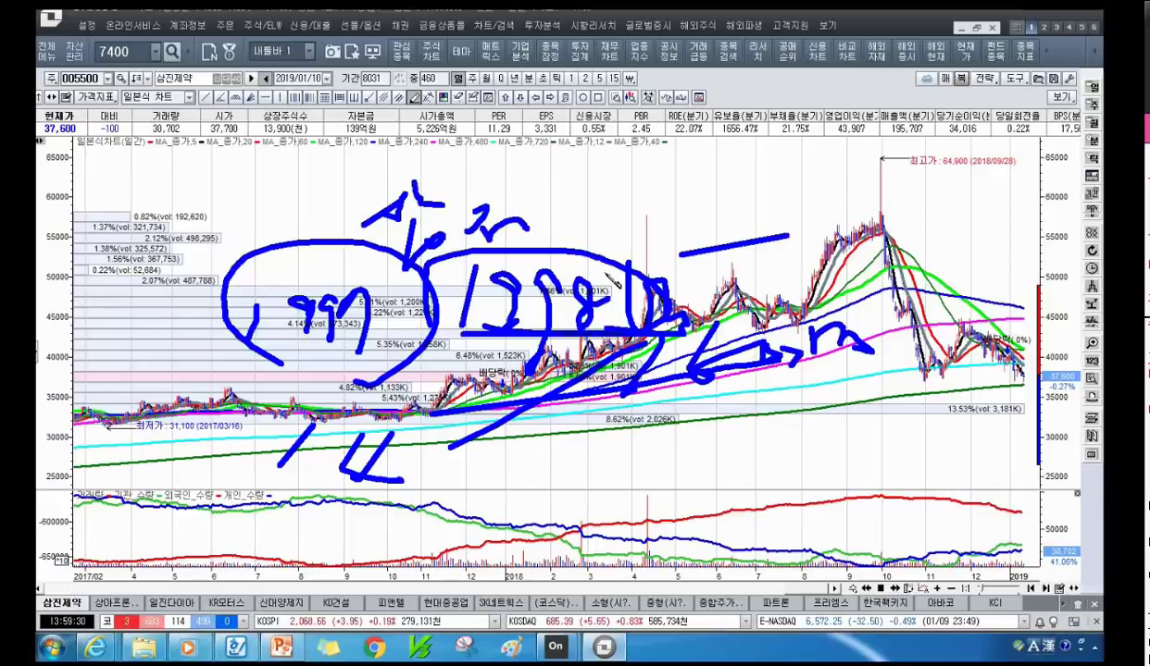
left_click_drag(548, 255, 647, 235)
left_click_drag(570, 259, 659, 243)
left_click_drag(585, 210, 648, 224)
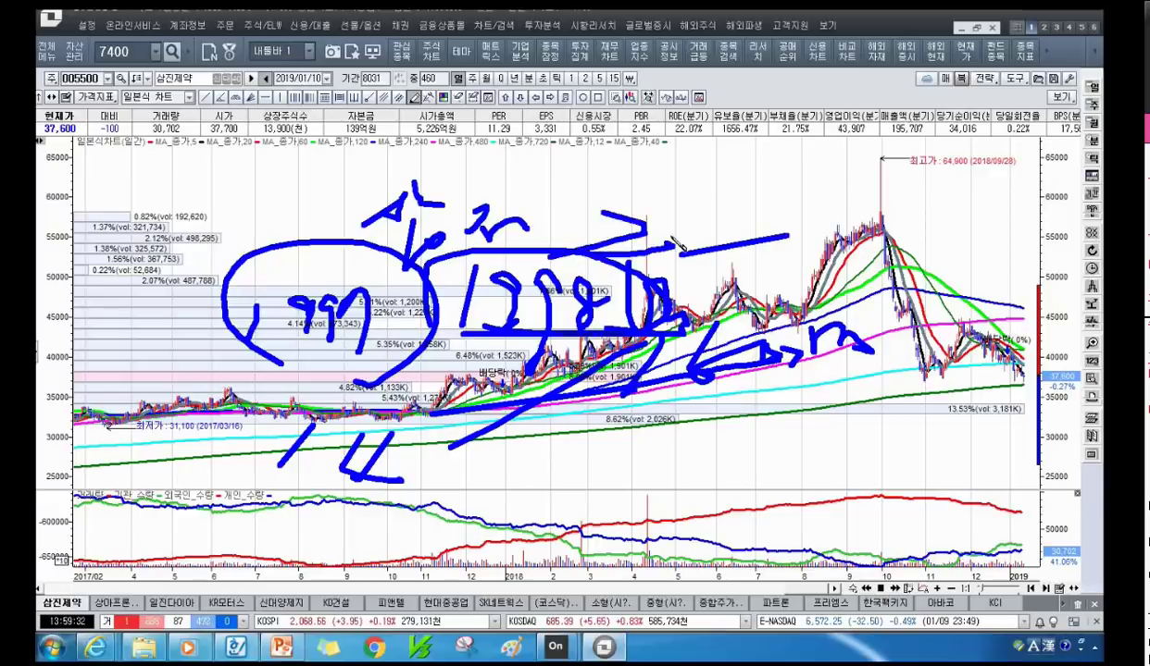
mouse_move(725, 194)
left_mouse_down()
mouse_move(706, 252)
mouse_move(757, 209)
mouse_move(732, 264)
left_mouse_up()
mouse_move(772, 222)
left_mouse_down()
mouse_move(823, 231)
mouse_move(800, 283)
mouse_move(680, 199)
mouse_move(847, 231)
left_mouse_up()
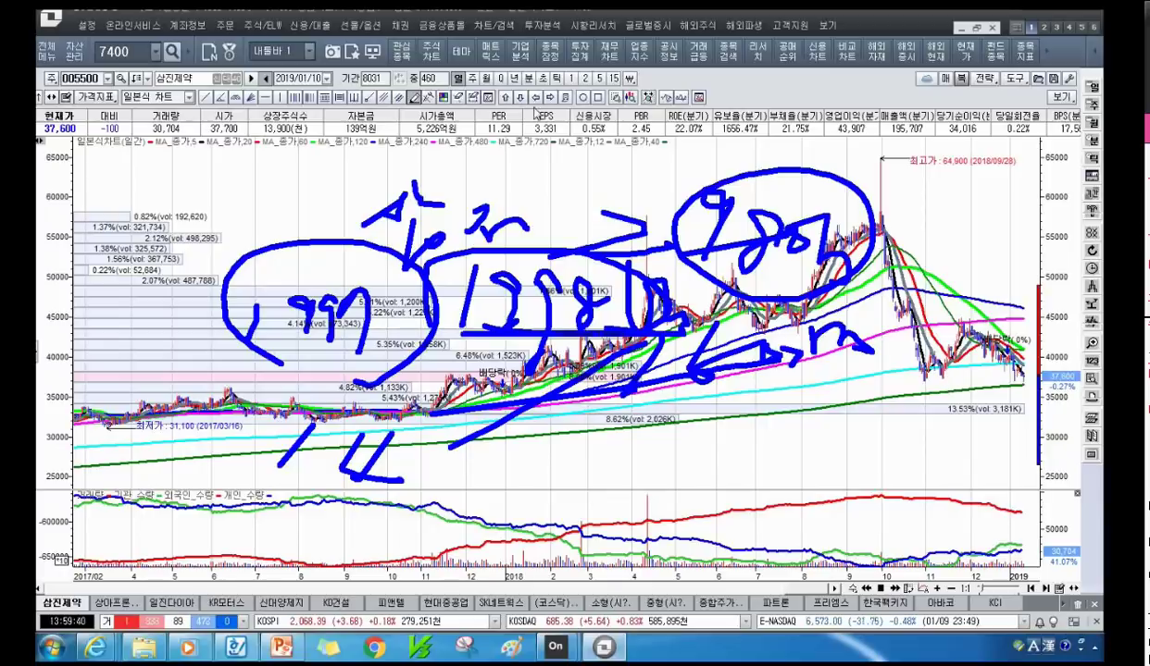
- Clear the freehand drawings from the 삼진제약 chart and switch to PowerPoint to show slide 10 with the 영원무역 chart
key("Escape")
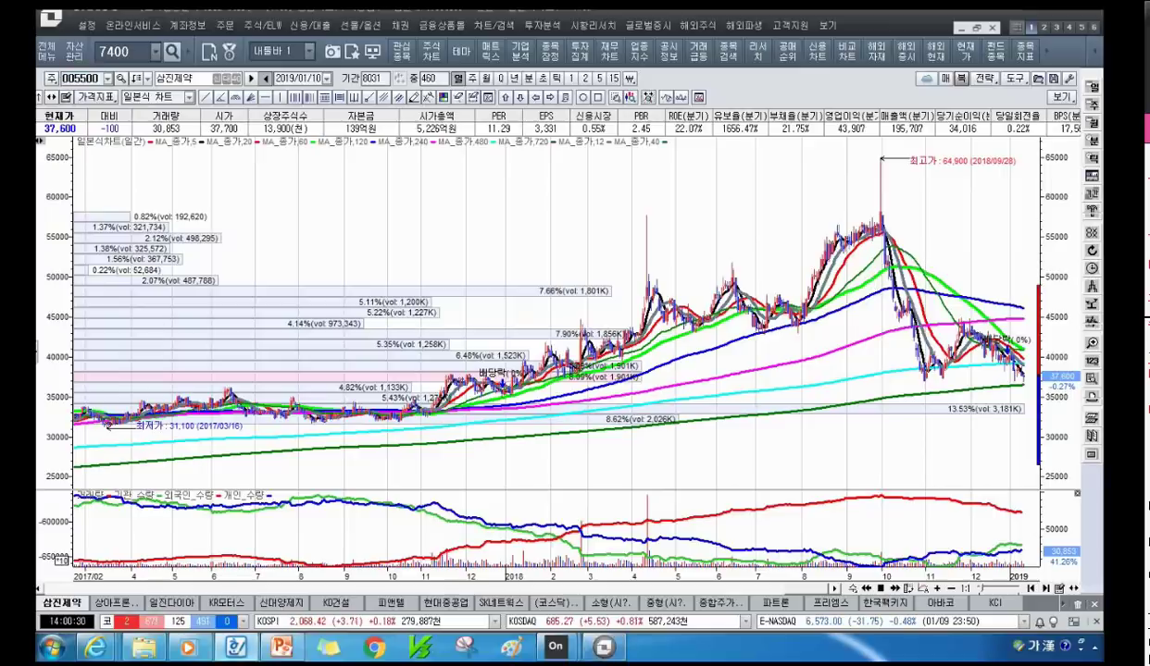
left_click(281, 646)
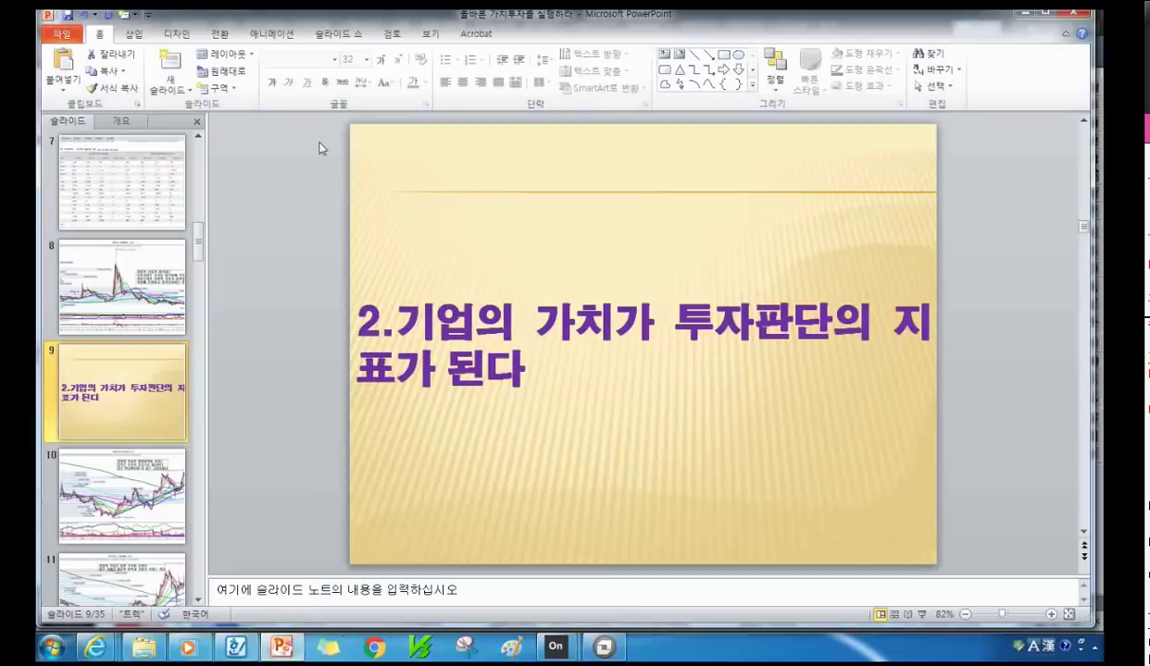
left_click(120, 515)
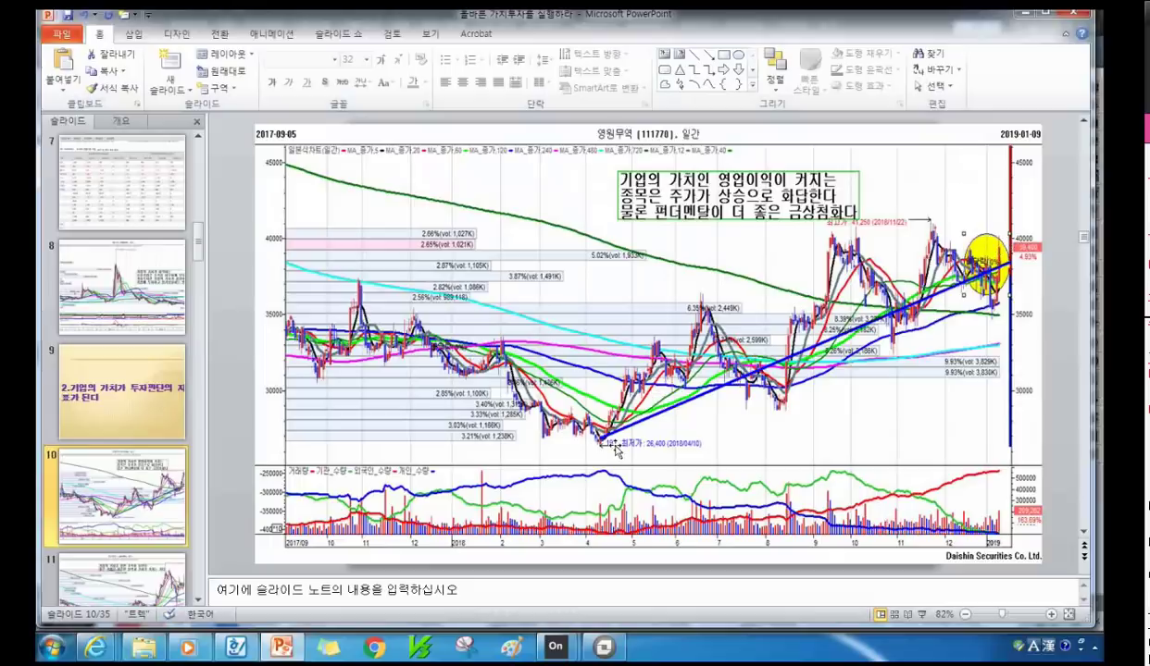
- Switch back to CYBOS, search for 영원무 and load the daily chart of 영원무역 (111770)
left_click(603, 646)
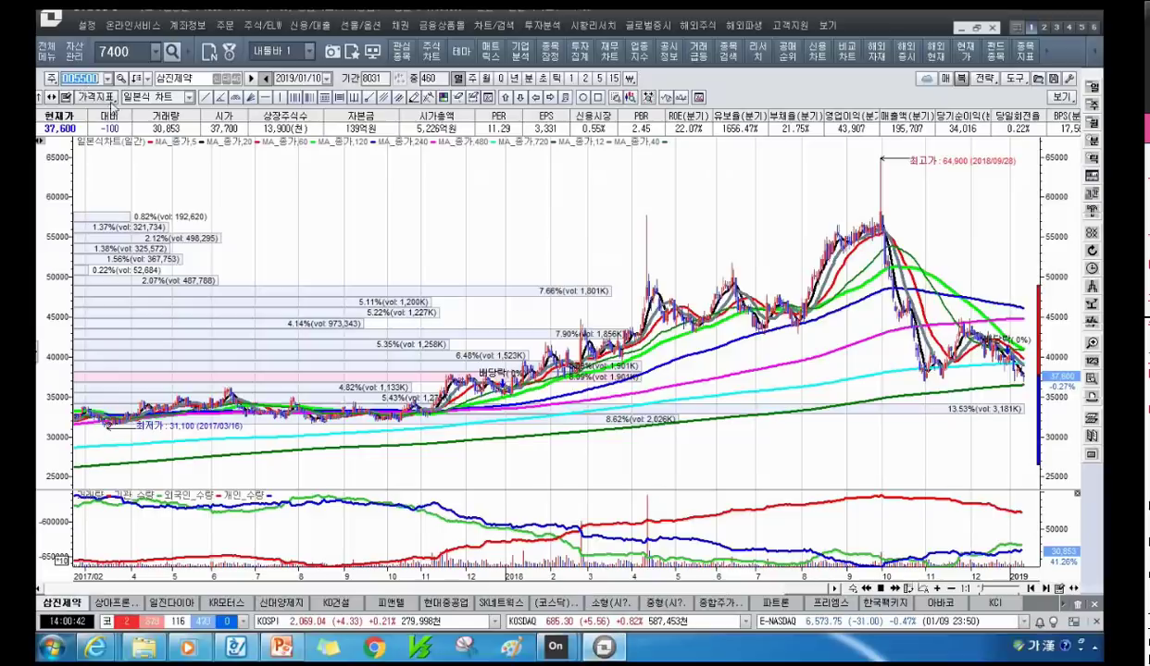
type("영")
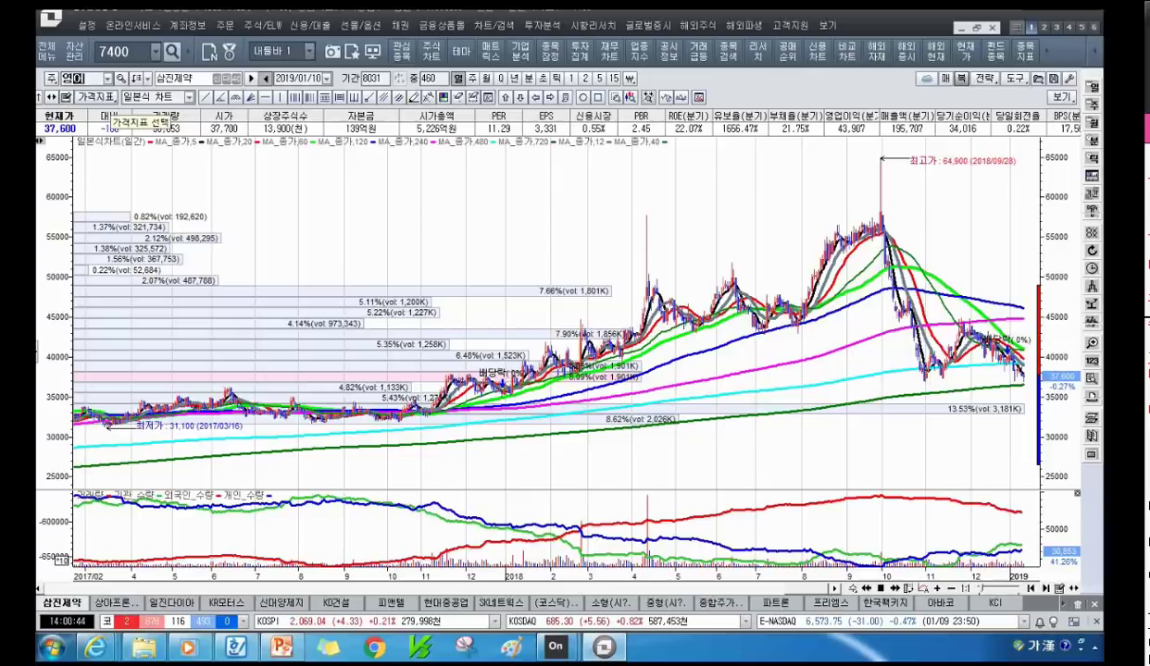
type("ㅇ")
key("BackSpace")
key("BackSpace")
type("삼ㅇㅣㄹ")
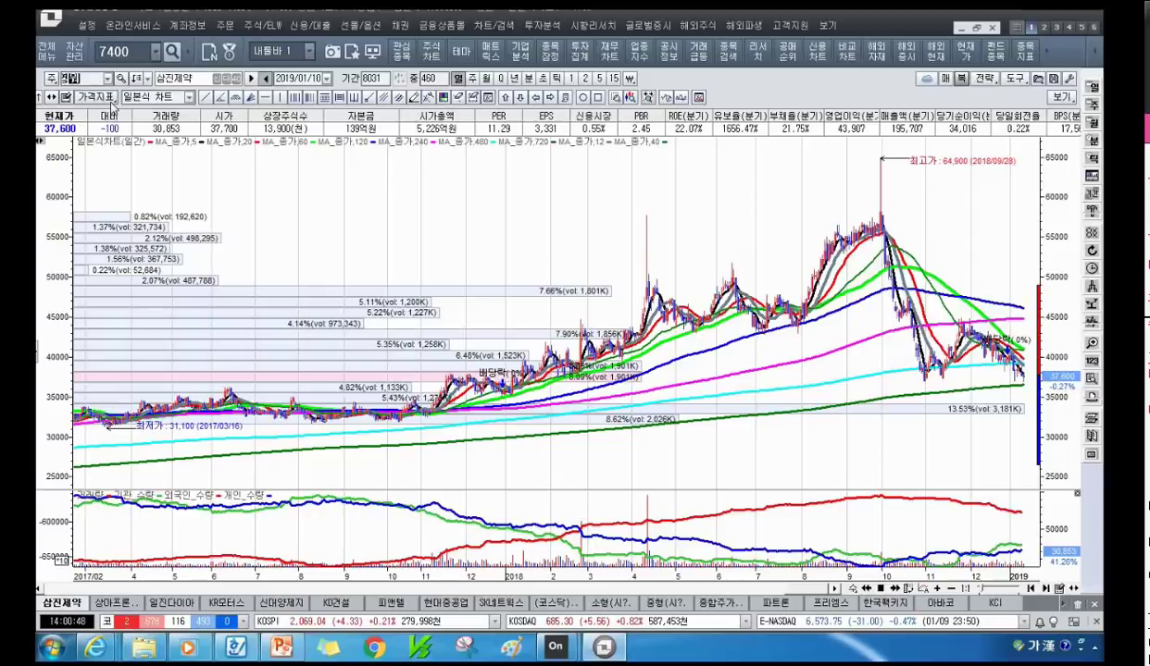
key("BackSpace")
key("BackSpace")
key("BackSpace")
key("BackSpace")
type("ㅈㅓㅇㅇㅝㄴㅁㅜ")
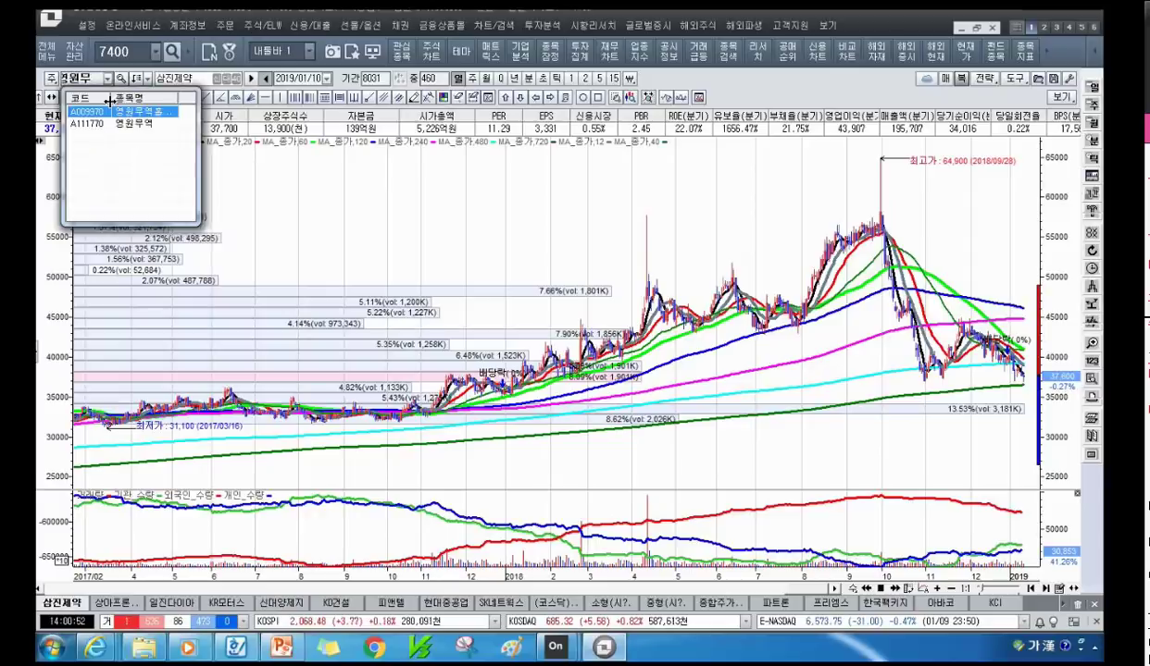
left_click(116, 123)
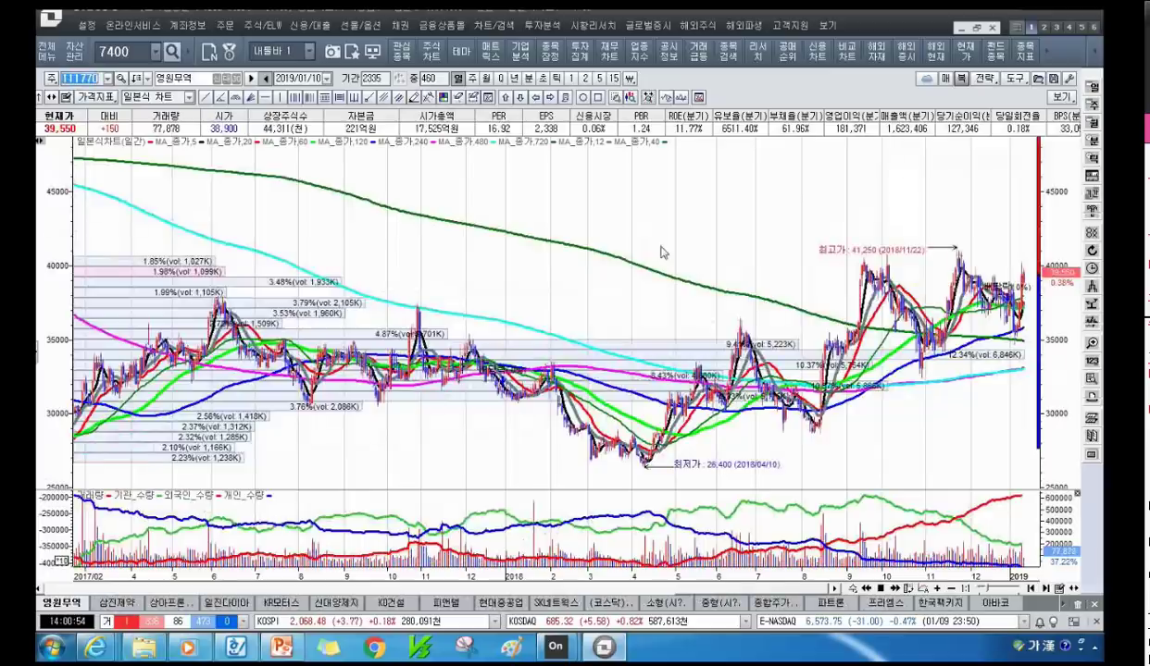
- Draw a freehand rising trend line from the April 2018 low to January 2019 and a wave over the successive 영원무역 price peaks
scroll(660, 246, "up", 5)
scroll(671, 239, "down", 4)
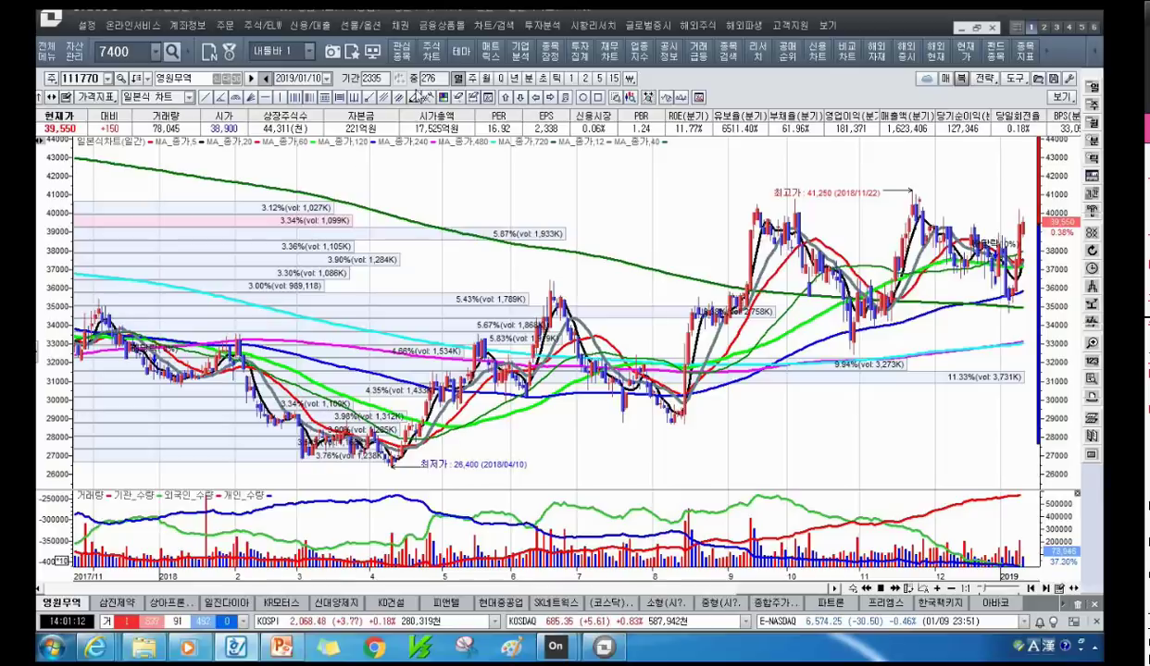
mouse_move(396, 463)
left_mouse_down()
mouse_move(1016, 237)
mouse_move(507, 280)
mouse_move(656, 435)
mouse_move(759, 202)
mouse_move(856, 296)
mouse_move(934, 150)
left_mouse_up()
left_click_drag(477, 324, 511, 319)
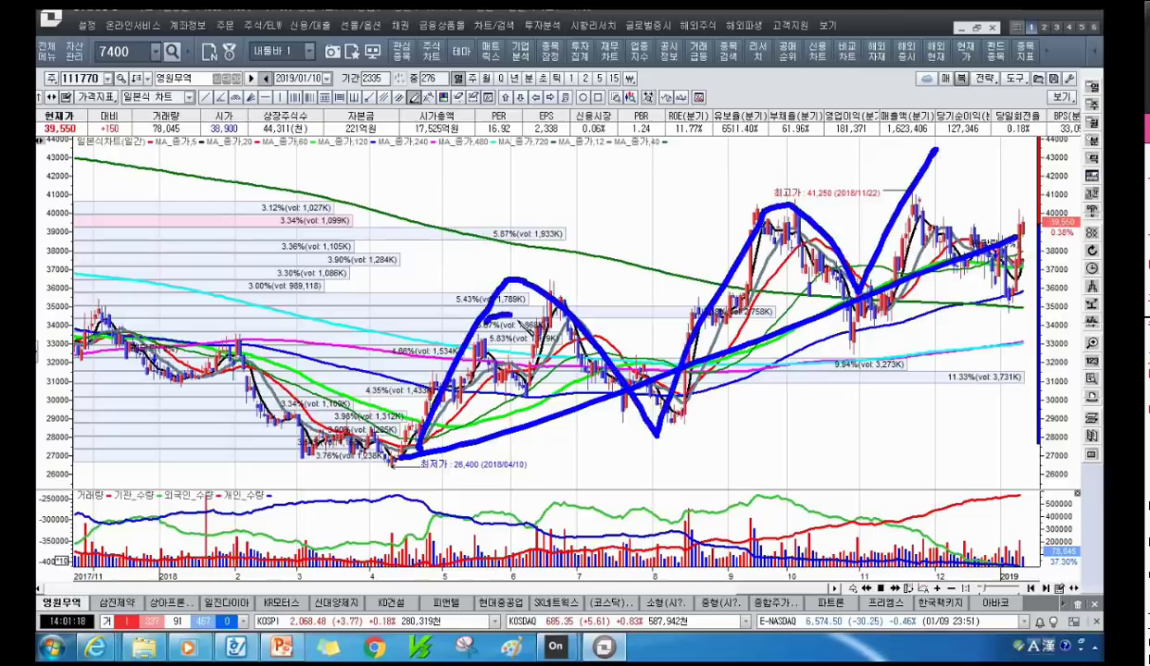
left_click(710, 444)
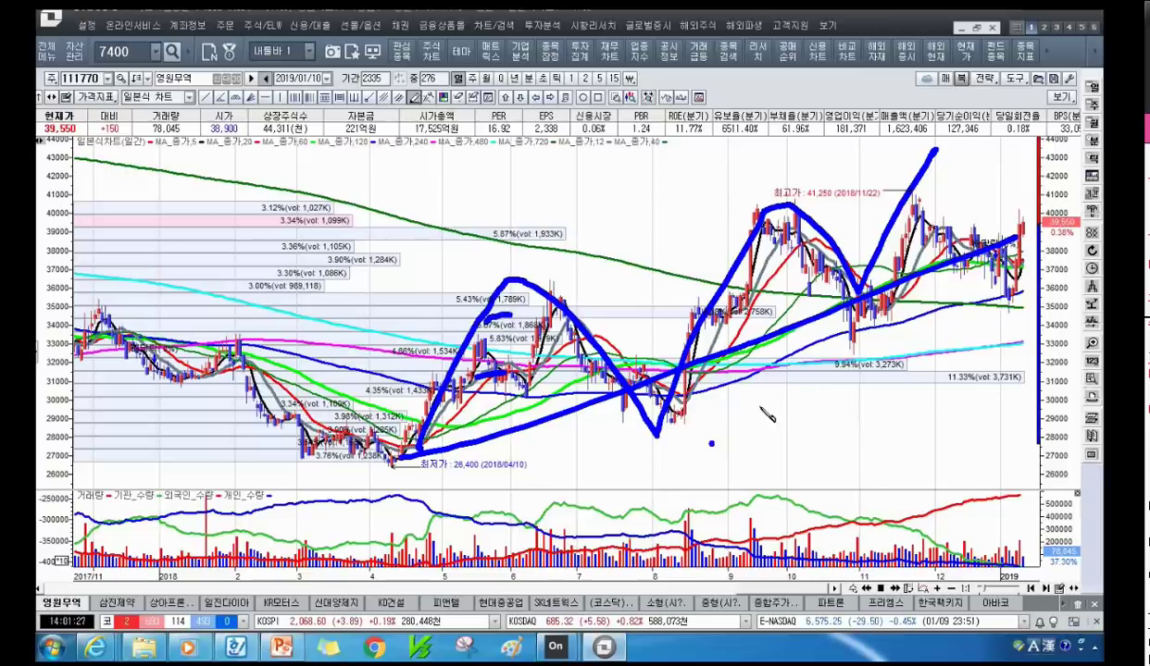
- Show slide 11 with the 멀티캠퍼스 chart in PowerPoint, and load the daily chart of 멀티캠퍼스 (067280) in CYBOS
left_click(286, 649)
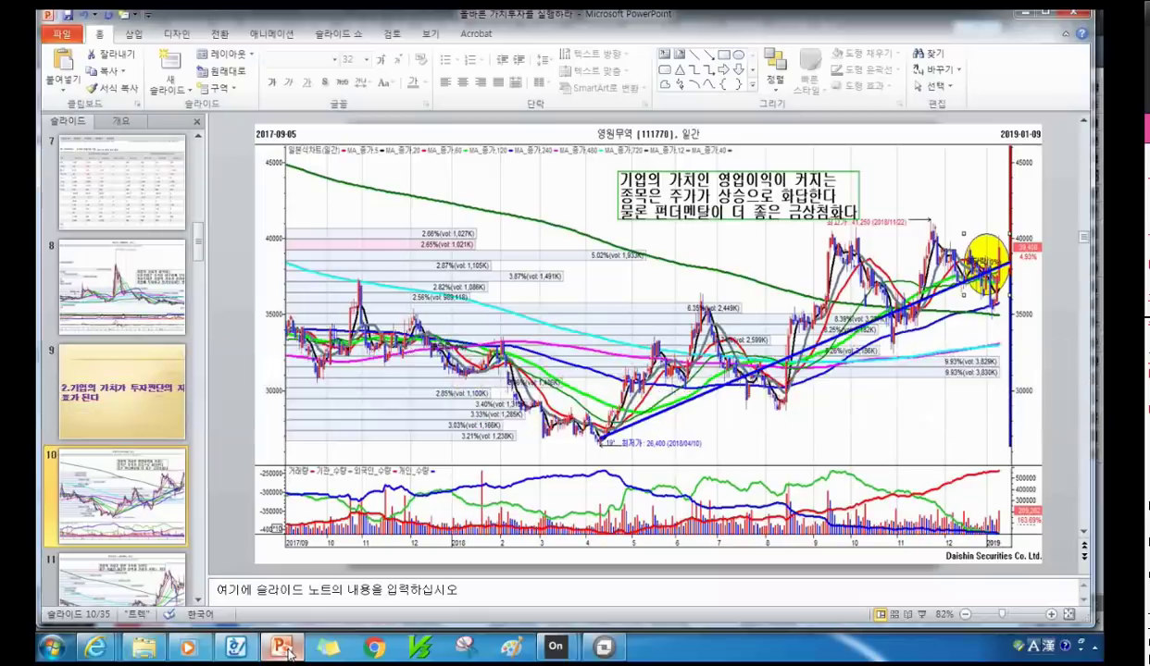
left_click(143, 587)
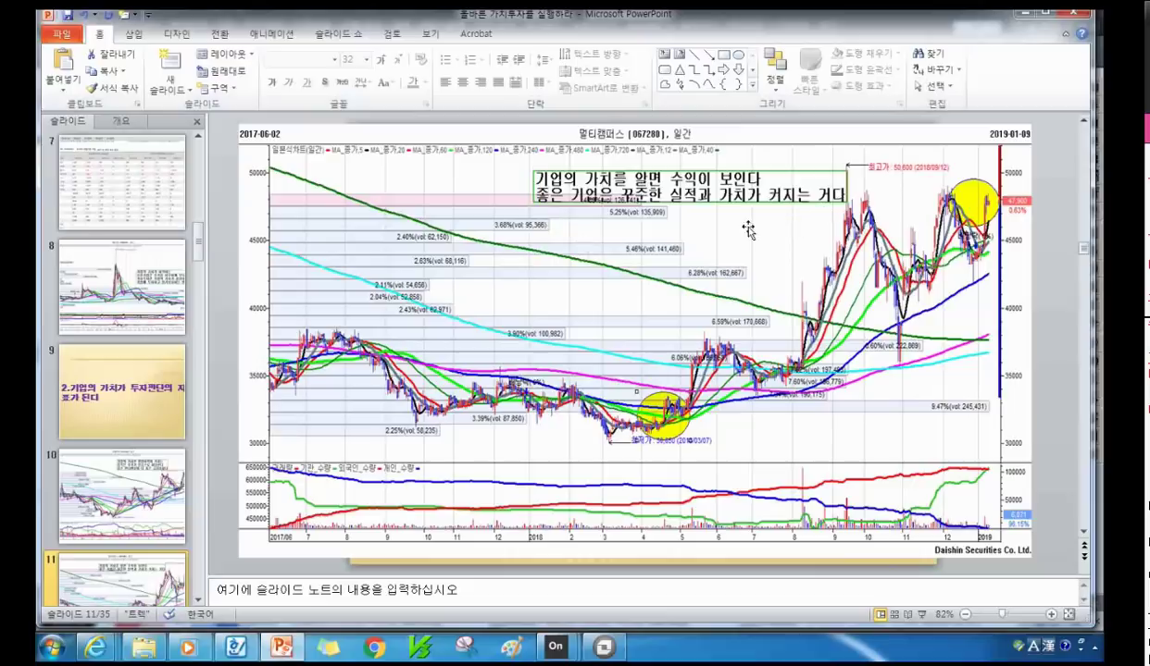
right_click(603, 646)
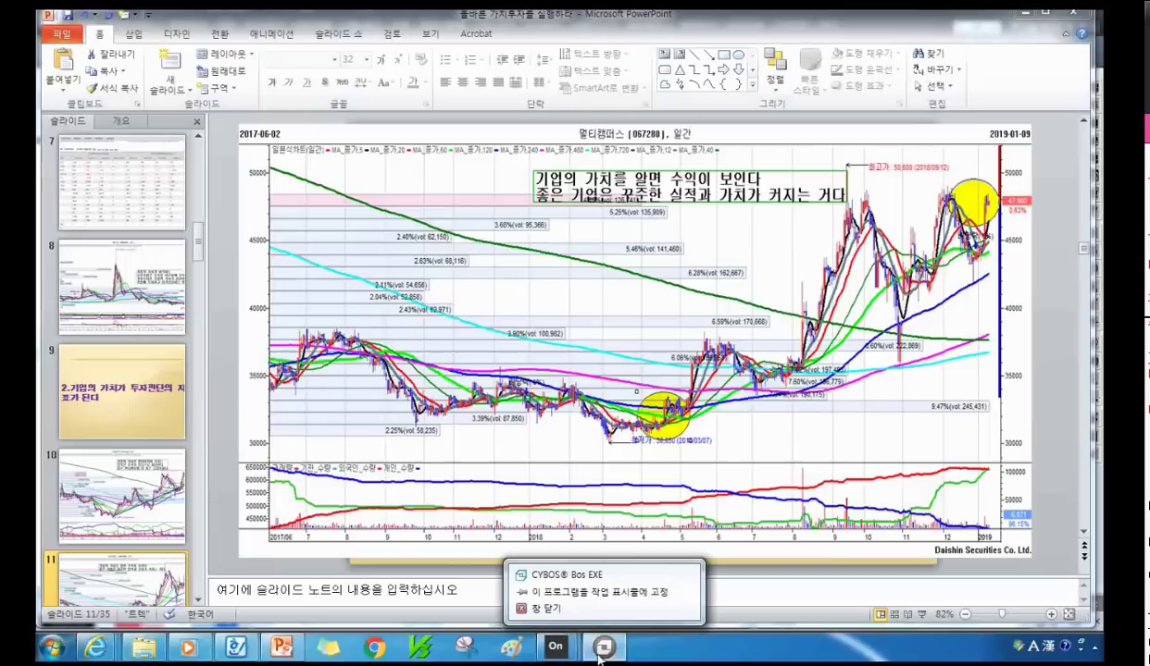
left_click(553, 572)
left_click(604, 646)
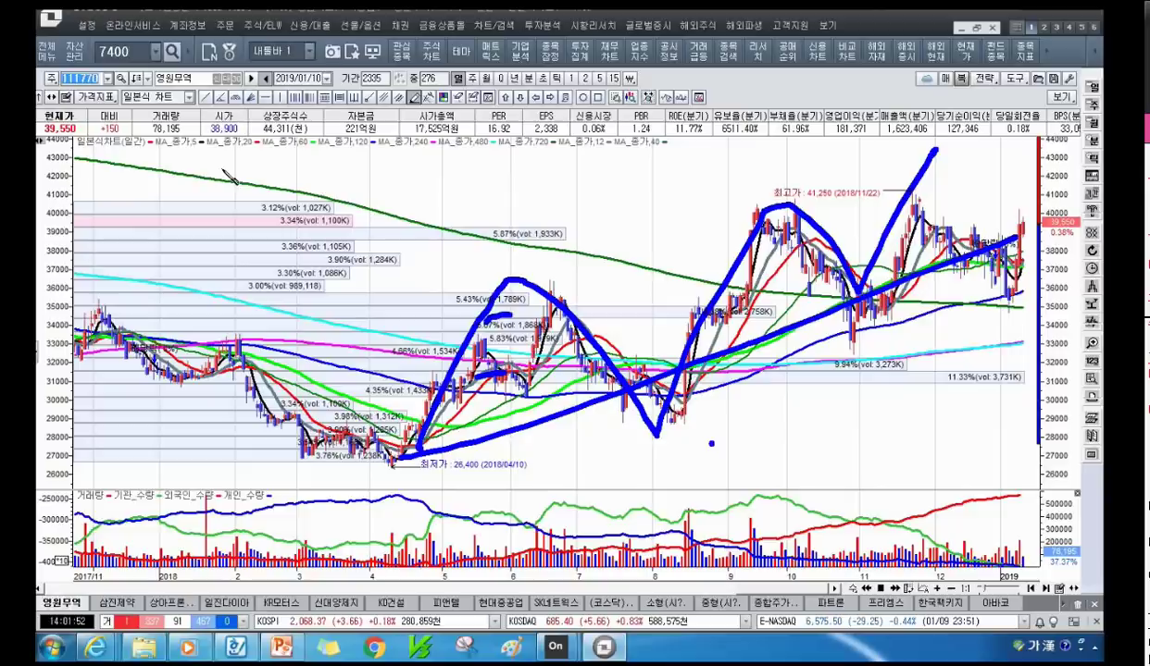
type("멍멜")
type("캠")
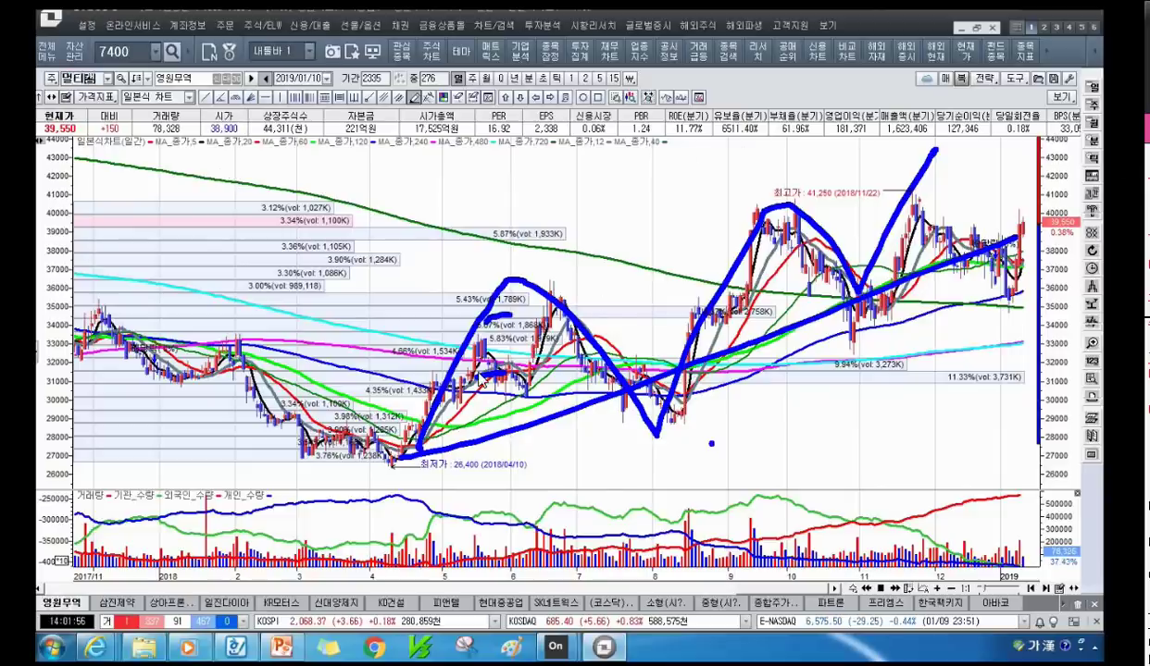
key("Return")
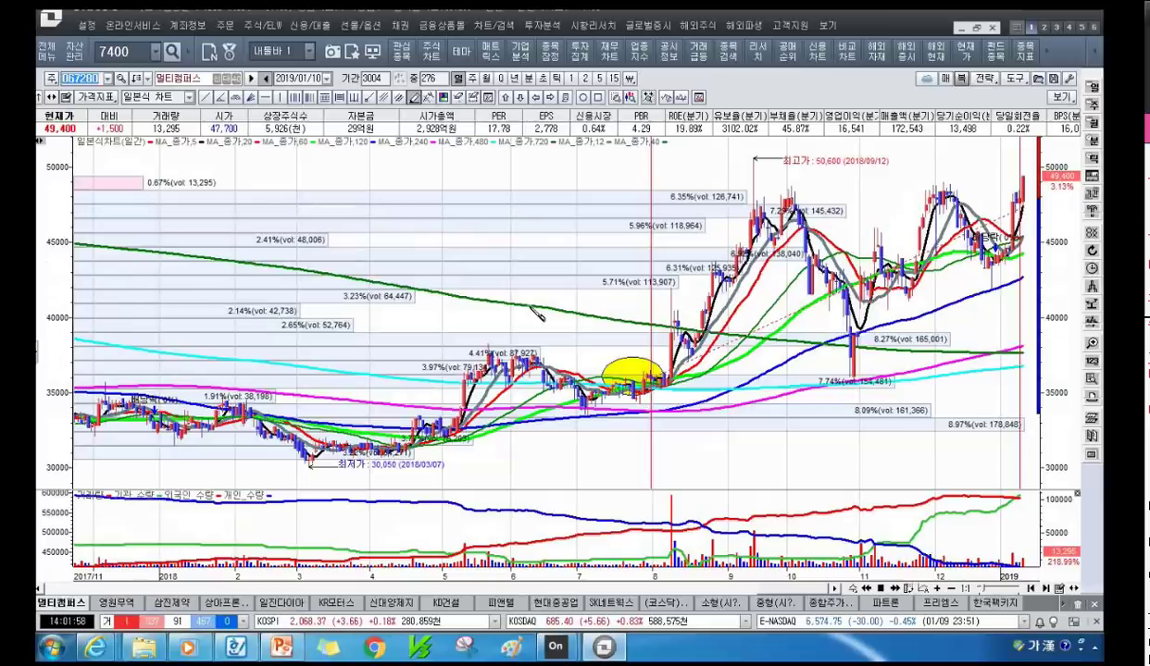
- Examine the 멀티캠퍼스 company overview and Financial Summary in the Highlight view of 기업분석(NICE)
left_click(520, 50)
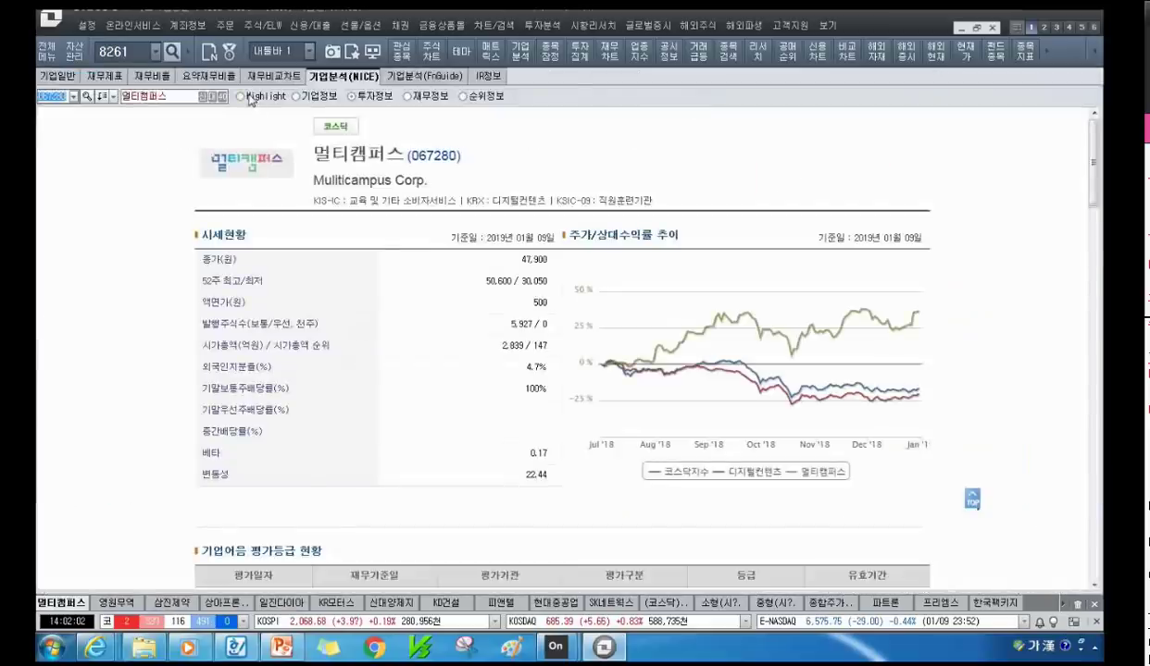
scroll(444, 426, "down", 5)
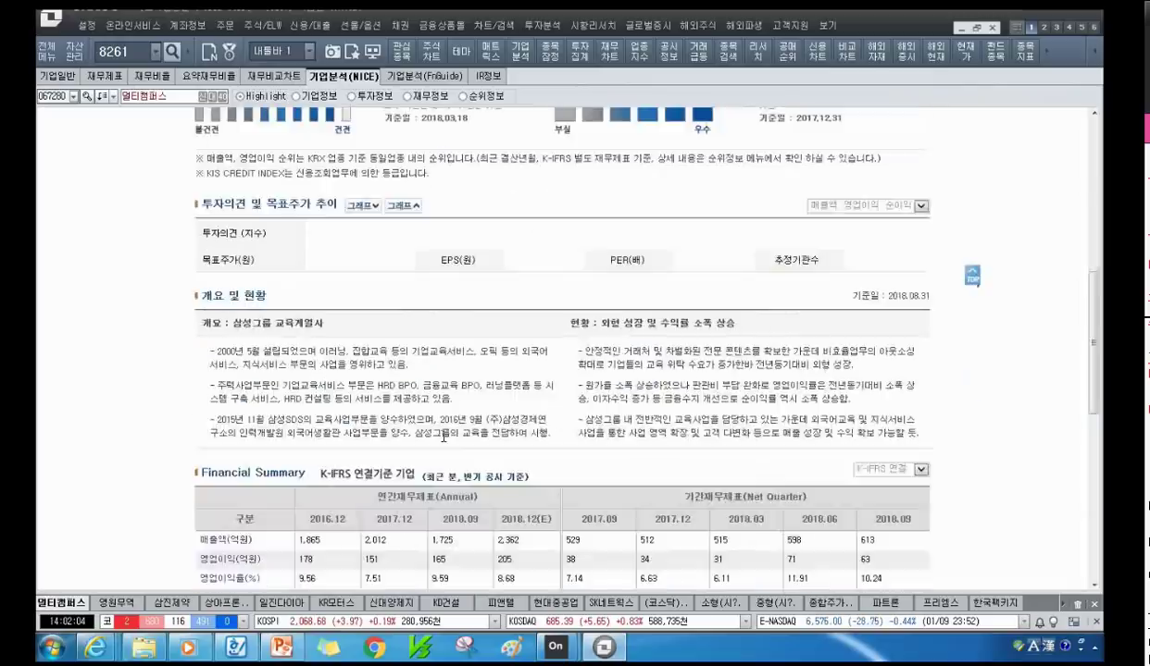
scroll(443, 437, "down", 3)
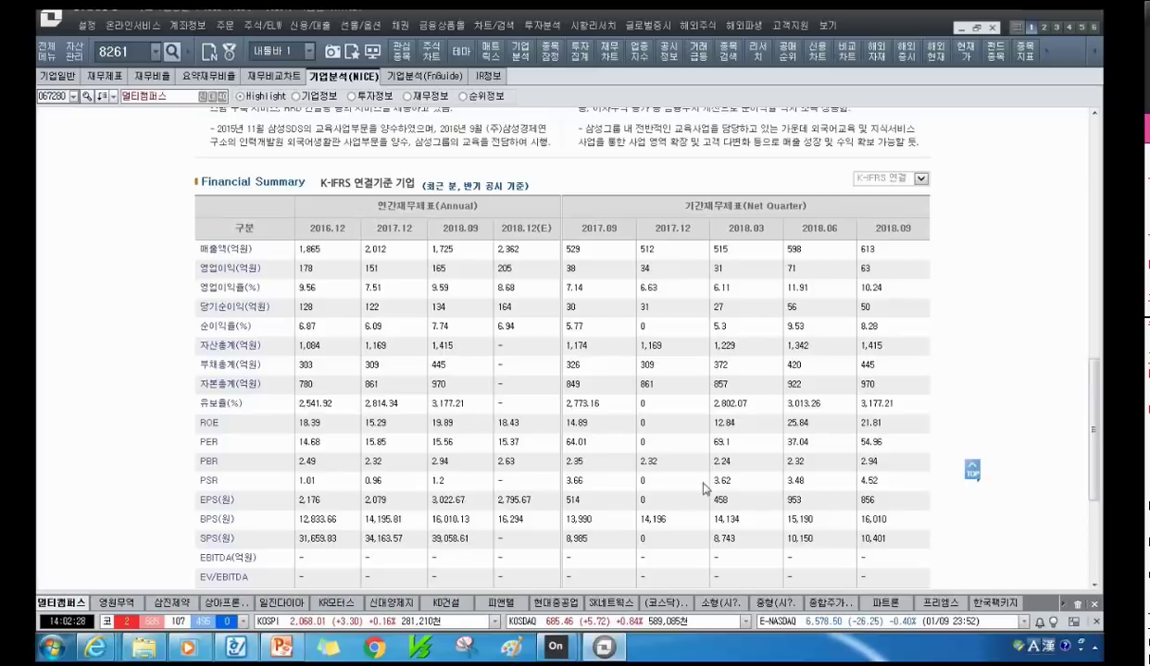
scroll(576, 345, "up", 1)
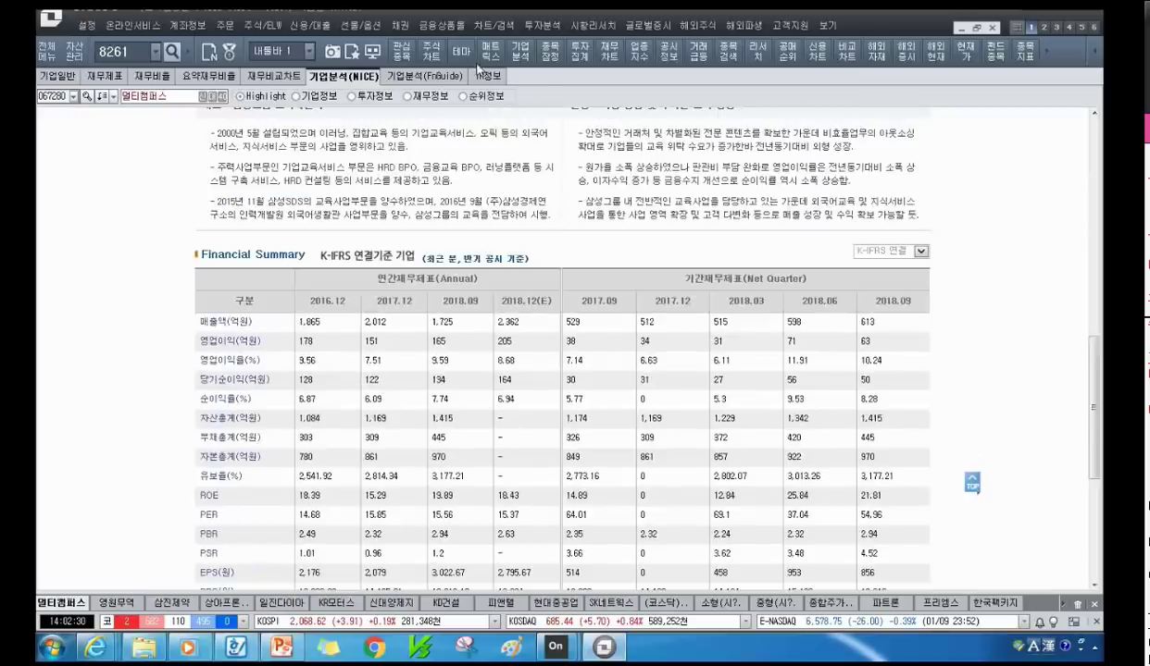
- Reopen chart screen 7400 for 멀티캠퍼스 and draw a freehand wave over its price swings and a rising line beneath from May 2018
type("7400")
scroll(645, 411, "down", 3)
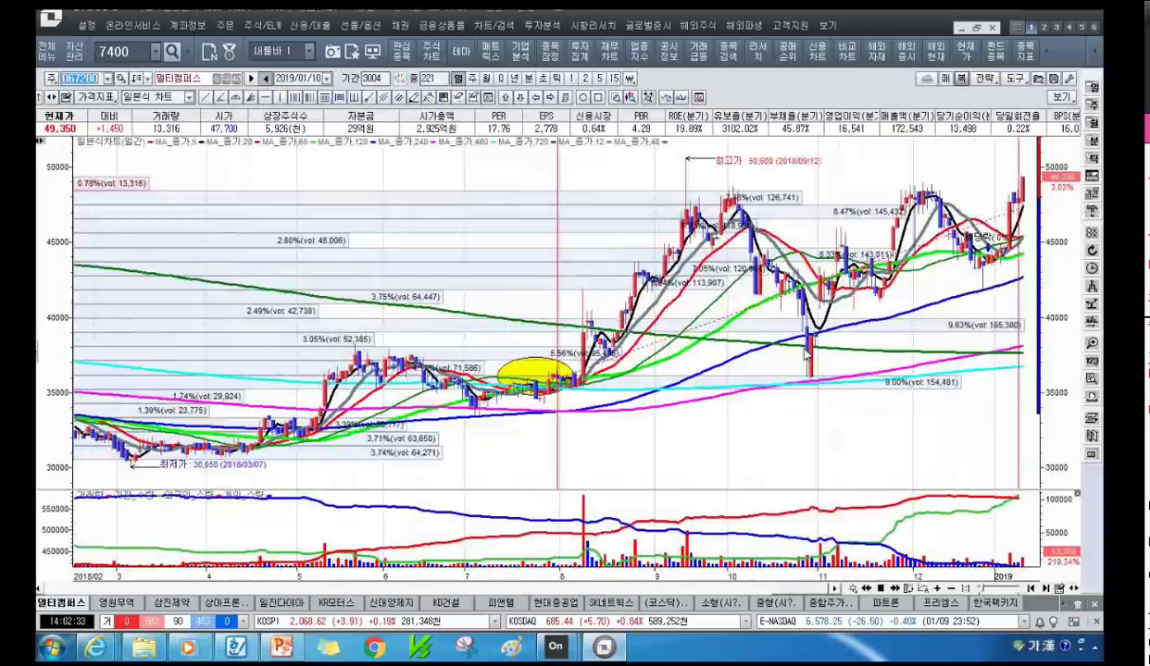
left_click(413, 97)
mouse_move(303, 444)
left_mouse_down()
mouse_move(500, 416)
mouse_move(681, 192)
mouse_move(861, 227)
mouse_move(1020, 173)
left_mouse_up()
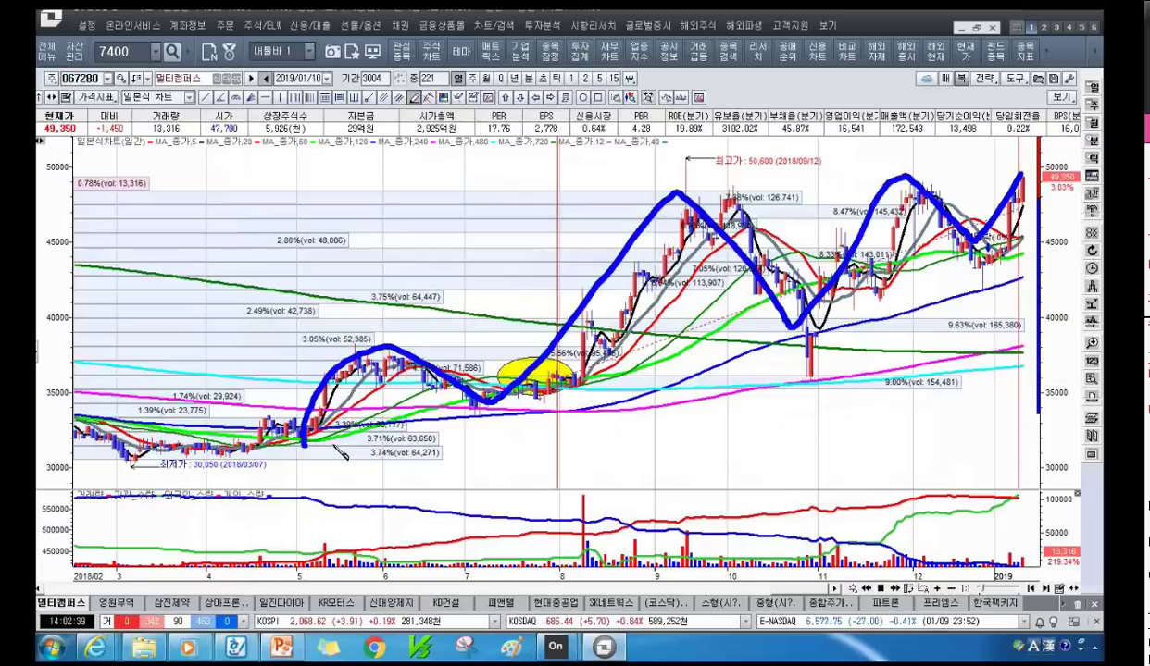
left_click_drag(322, 446, 1023, 222)
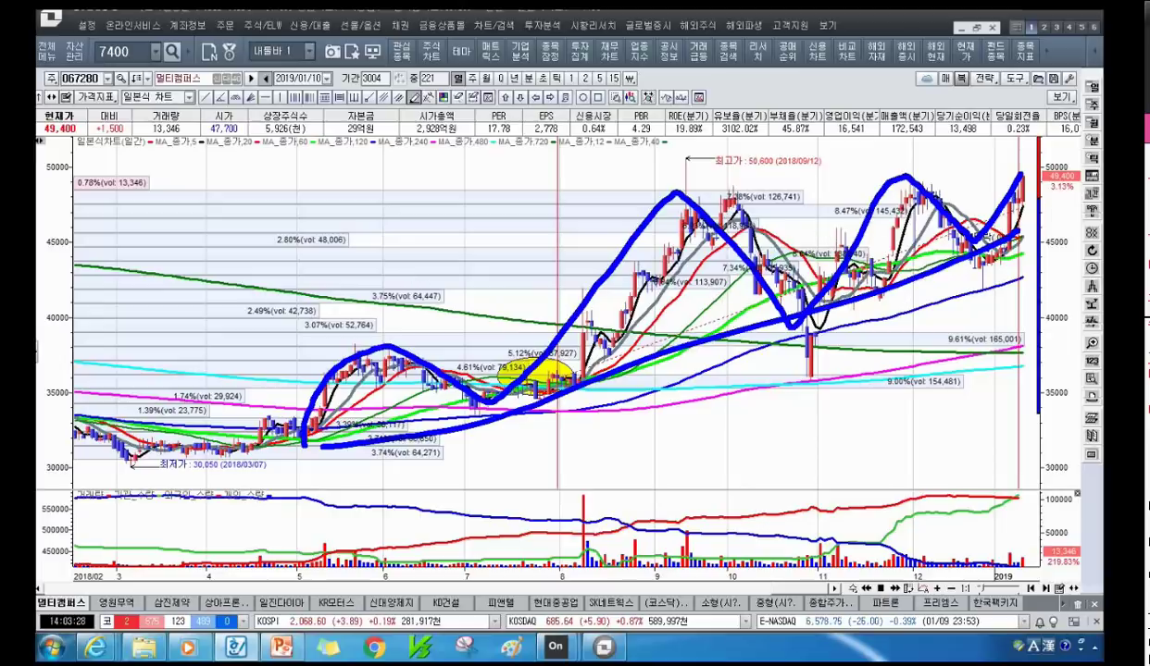
- Switch to PowerPoint, look through the slides following slide 11 and select the 멀티캠퍼스 chart picture on slide 11
left_click(281, 646)
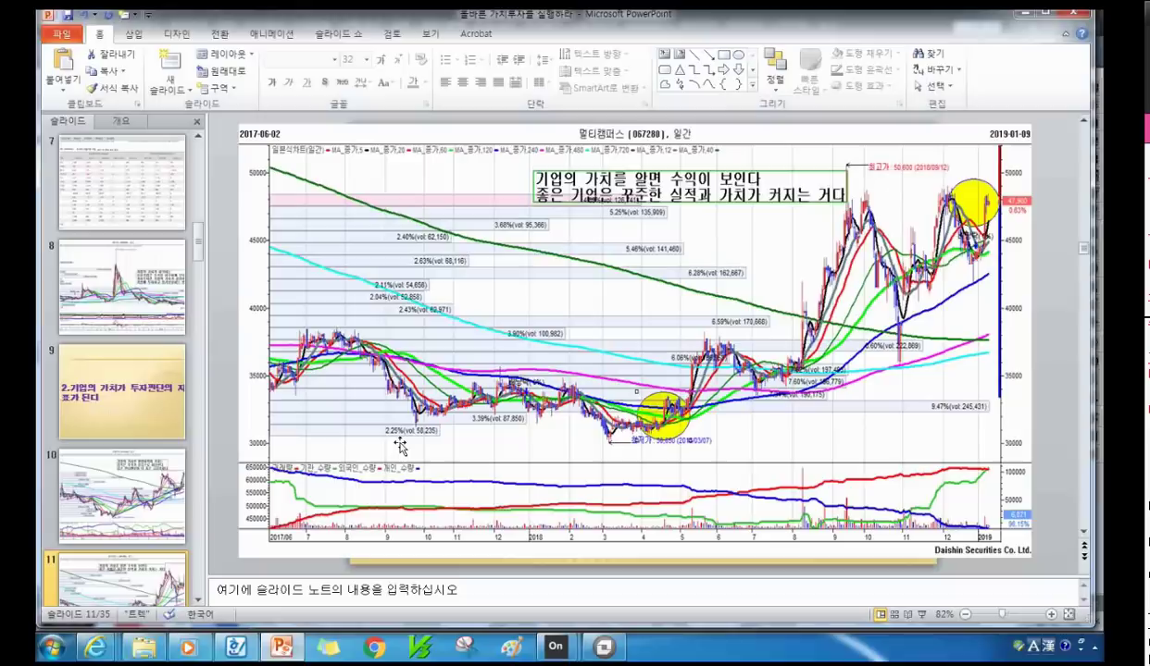
scroll(121, 574, "down", 3)
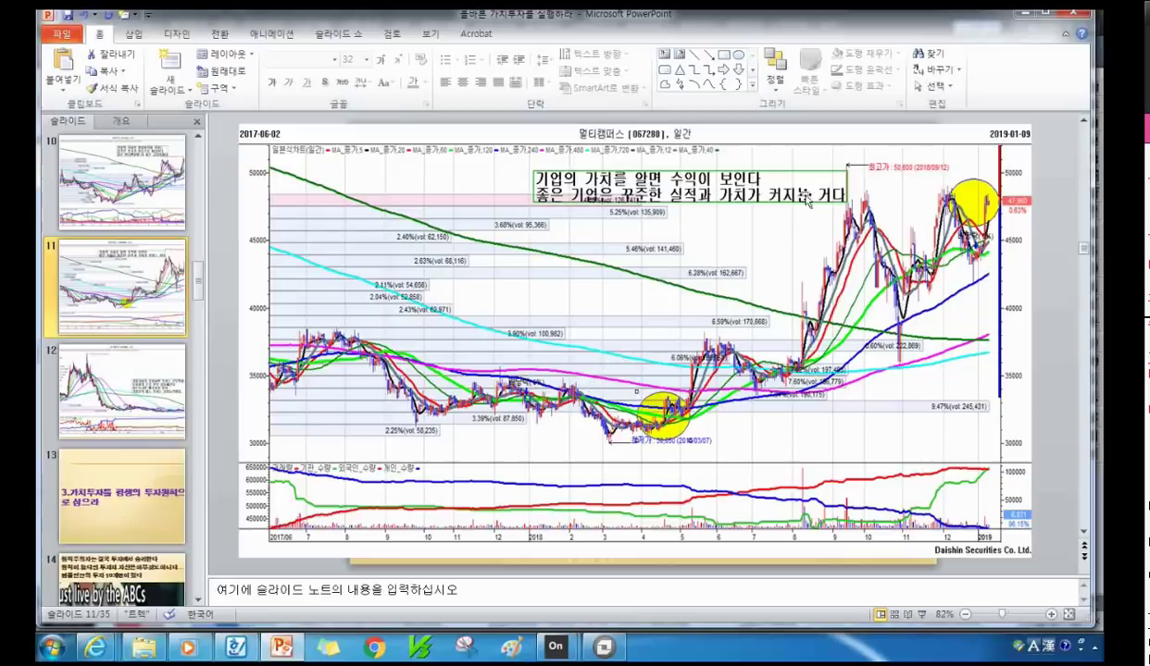
left_click(617, 309)
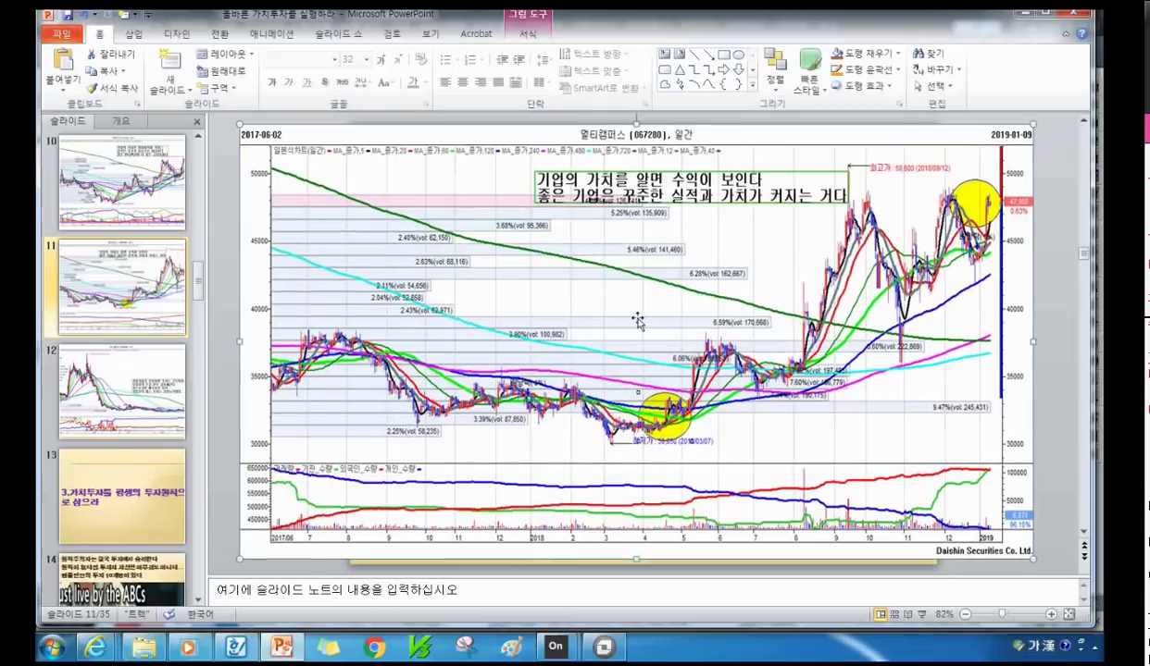